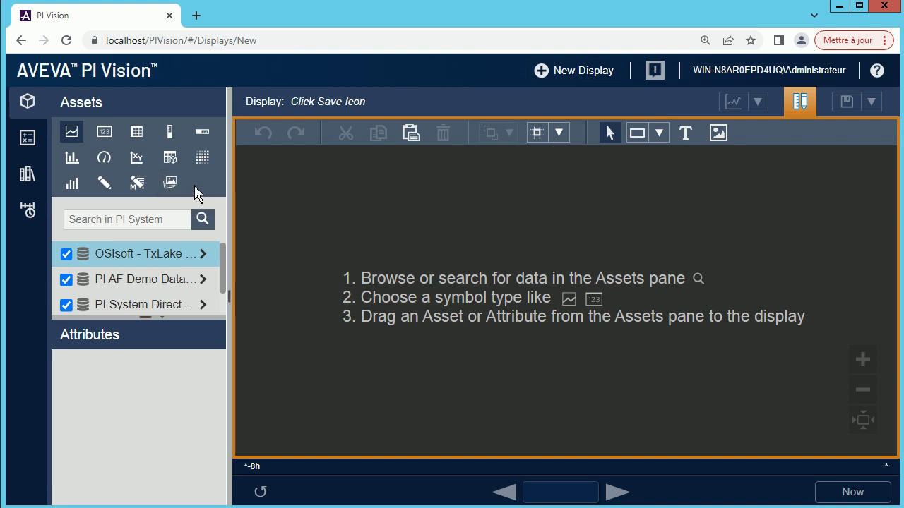
Step: Choose the Slideshow symbol type from the Assets pane symbol palette
{"action": "left_click", "coordinate": [170, 184]}
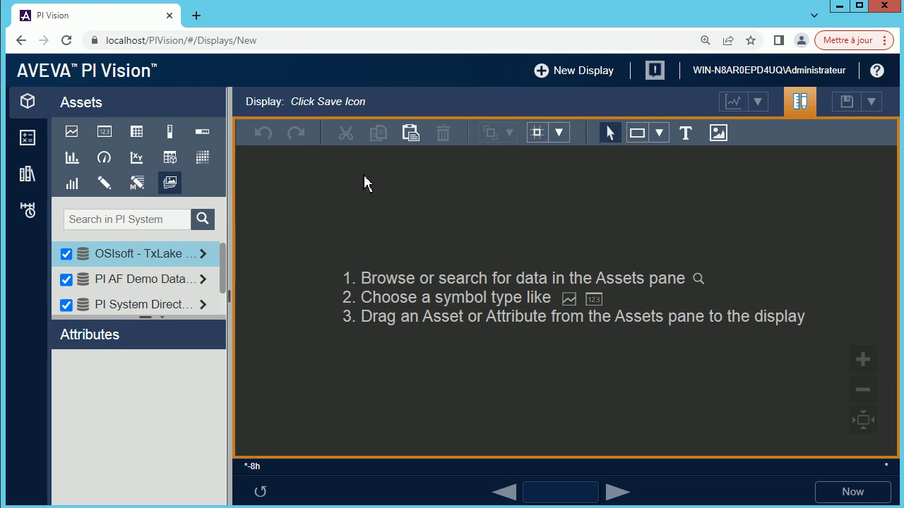
Step: Search for cdt158, drop CDT158 top-left as a Slideshow symbol, and exit design mode
{"action": "left_click", "coordinate": [138, 220]}
{"action": "type", "text": "cdt"}
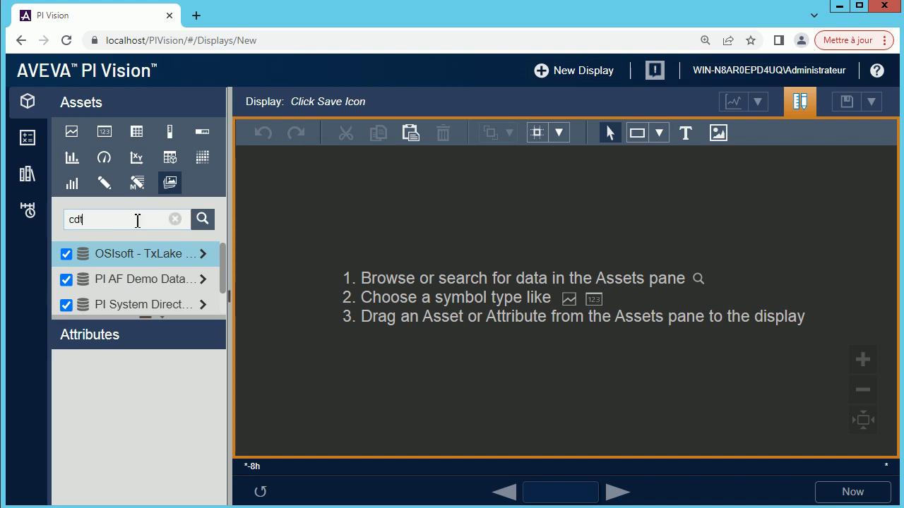
{"action": "type", "text": "158"}
{"action": "key", "text": "Return"}
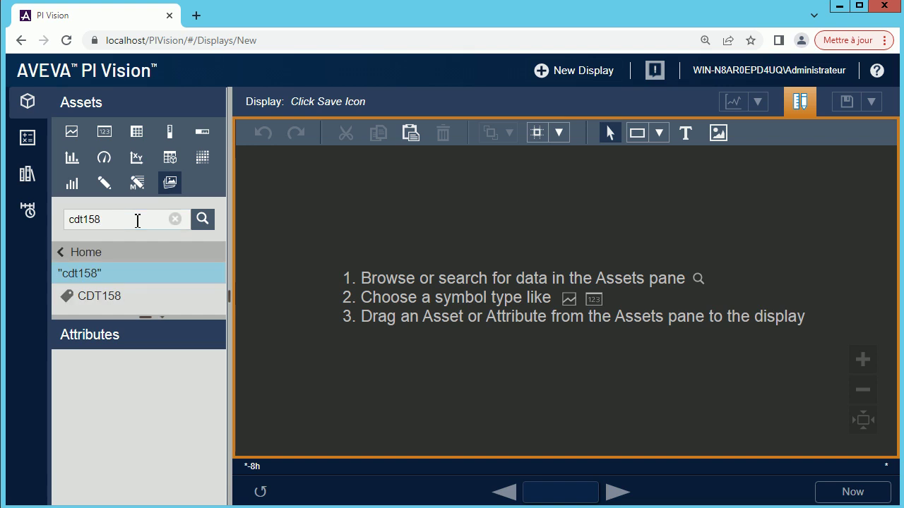
{"action": "left_click", "coordinate": [115, 300]}
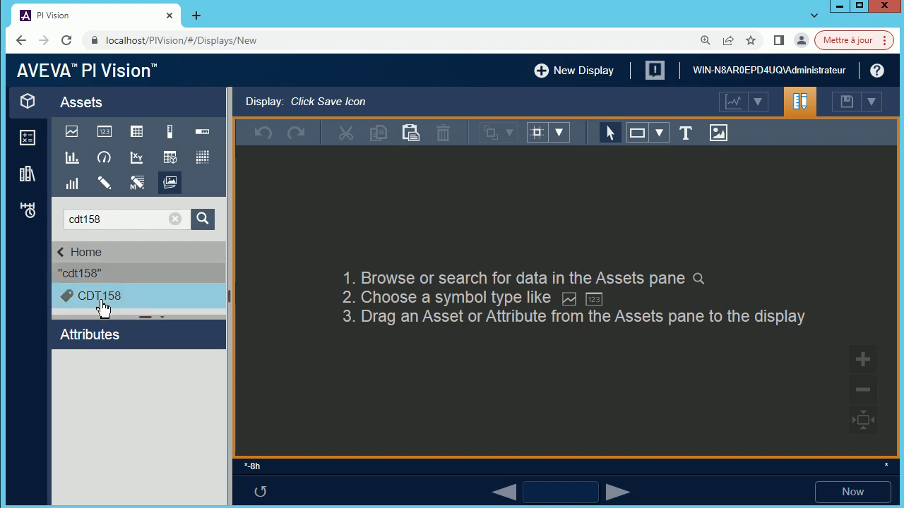
{"action": "left_click_drag", "start_coordinate": [102, 309], "coordinate": [240, 150]}
{"action": "left_click", "coordinate": [800, 102]}
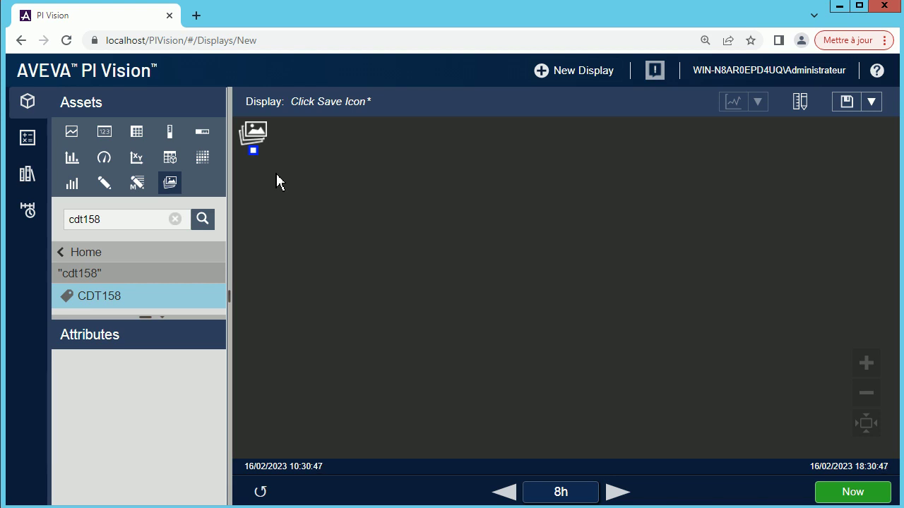
Step: Select the CDT158 slideshow symbol, deselect it, then open its right-click options menu
{"action": "left_click", "coordinate": [255, 134]}
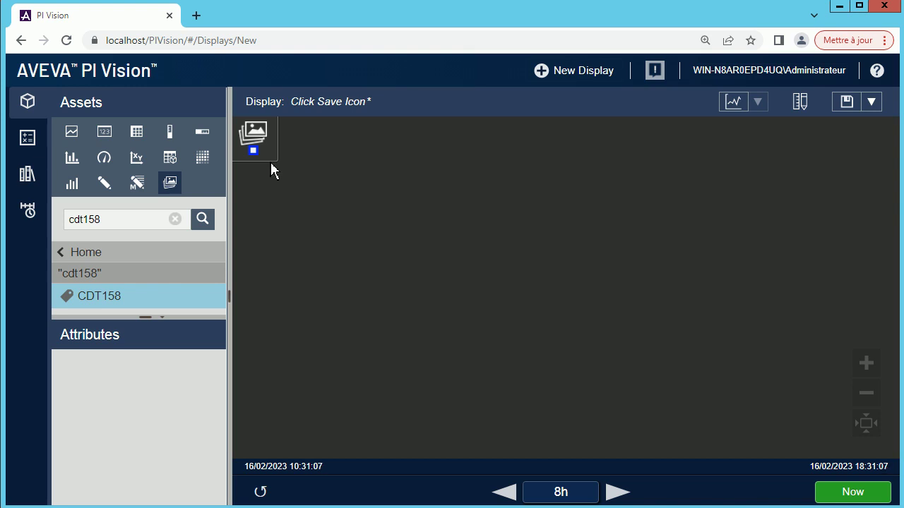
{"action": "left_click", "coordinate": [252, 151]}
{"action": "left_click", "coordinate": [298, 193]}
{"action": "right_click", "coordinate": [258, 137]}
Step: In Format Slideshow, activate the slideshow, keeping the 10-second delay
{"action": "left_click", "coordinate": [283, 146]}
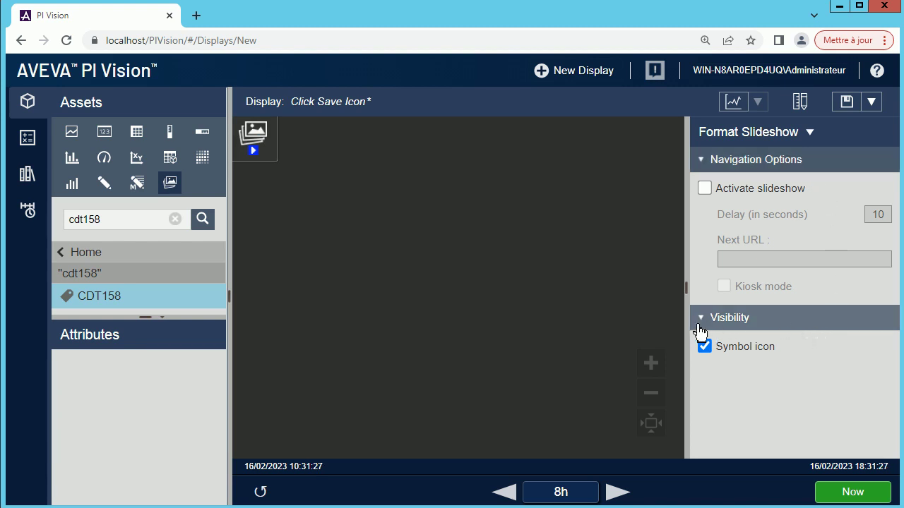
{"action": "left_click", "coordinate": [704, 188]}
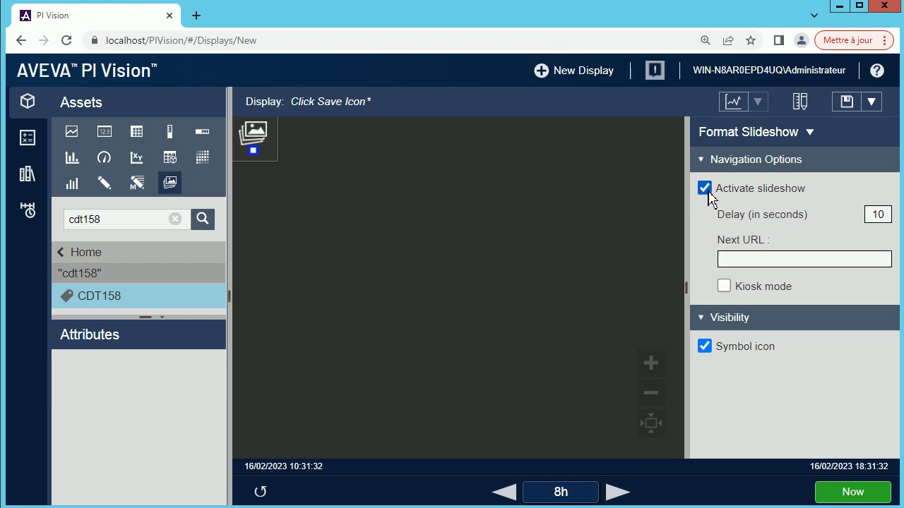
{"action": "left_click", "coordinate": [705, 189]}
{"action": "left_click", "coordinate": [704, 188]}
{"action": "double_click", "coordinate": [879, 214]}
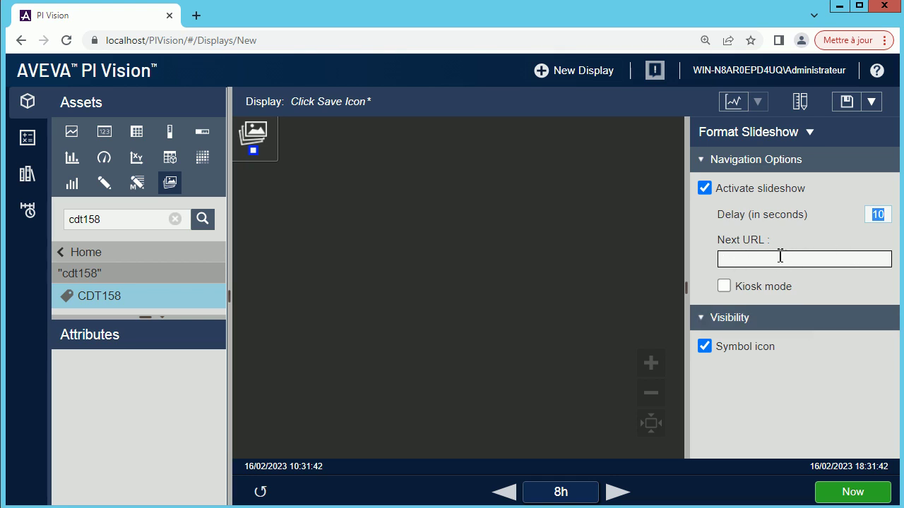
{"action": "left_click", "coordinate": [738, 260]}
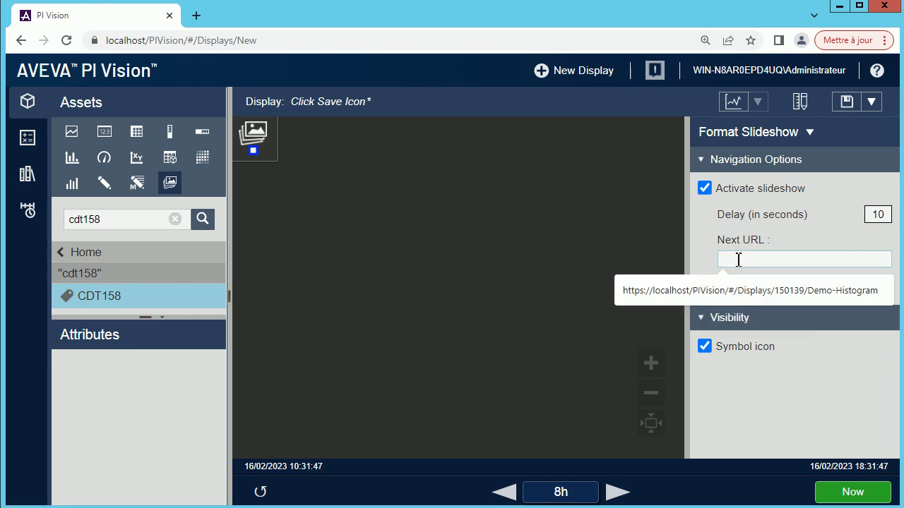
{"action": "left_click", "coordinate": [855, 229]}
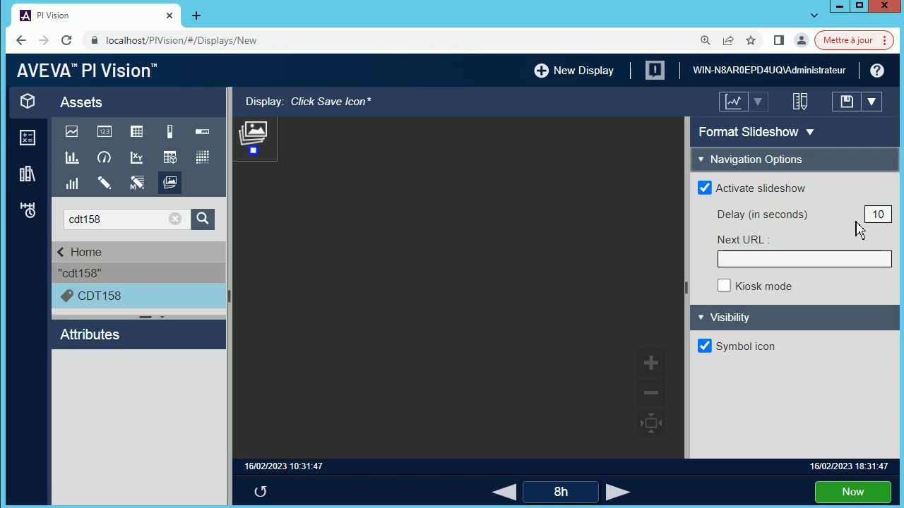
{"action": "left_click", "coordinate": [743, 259]}
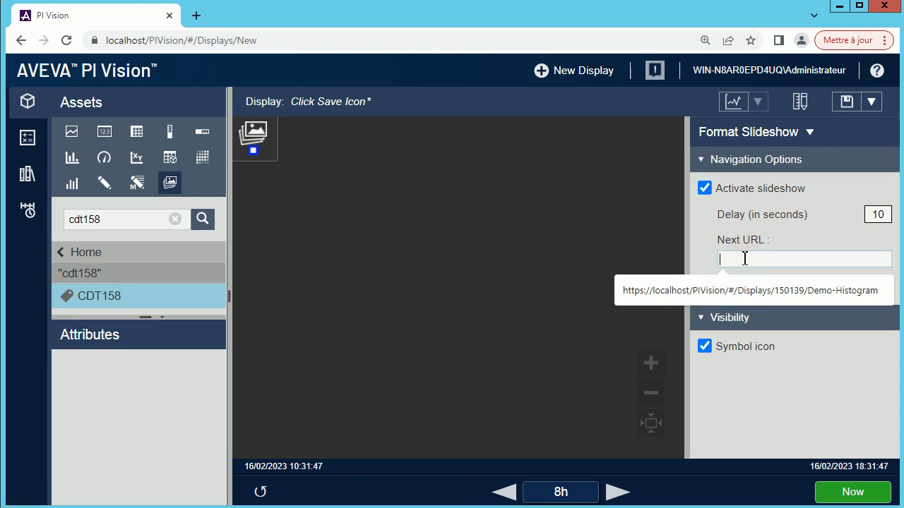
{"action": "type", "text": "https://localhost/piwebapi/help"}
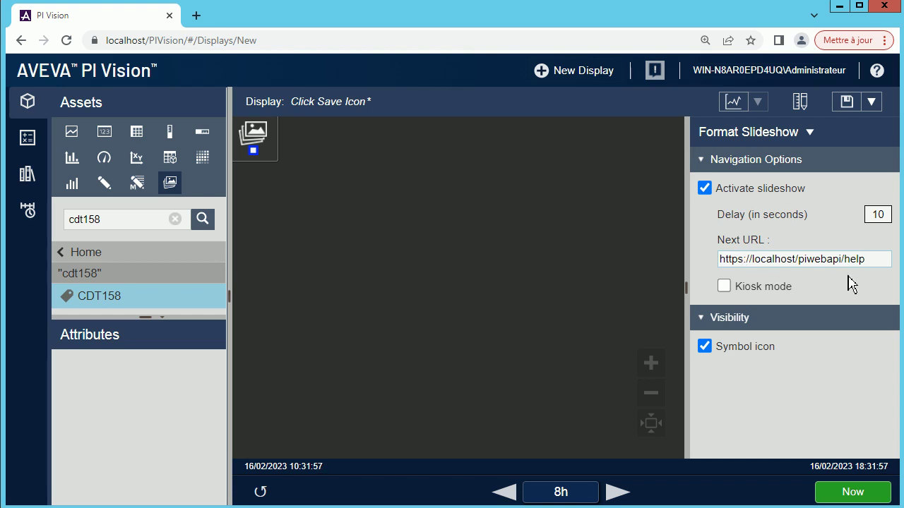
{"action": "key", "text": "Tab"}
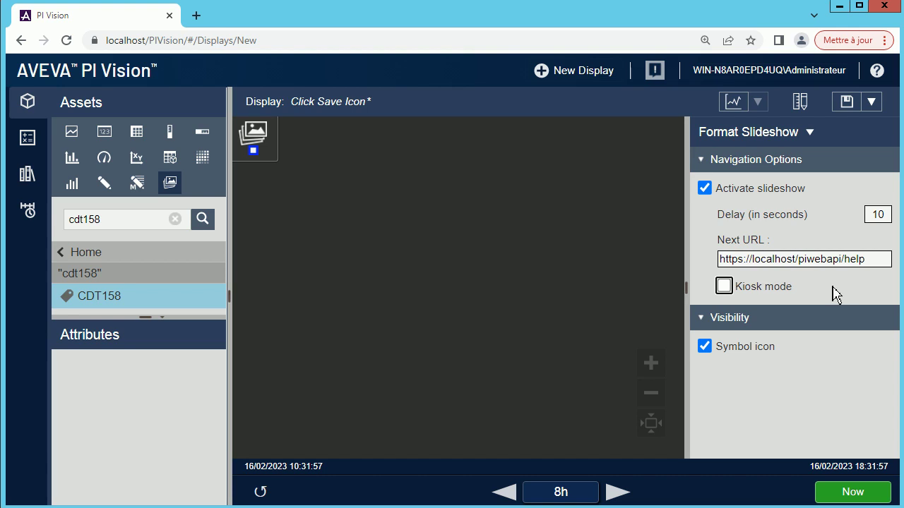
{"action": "key", "text": "Tab"}
{"action": "key", "text": "Tab"}
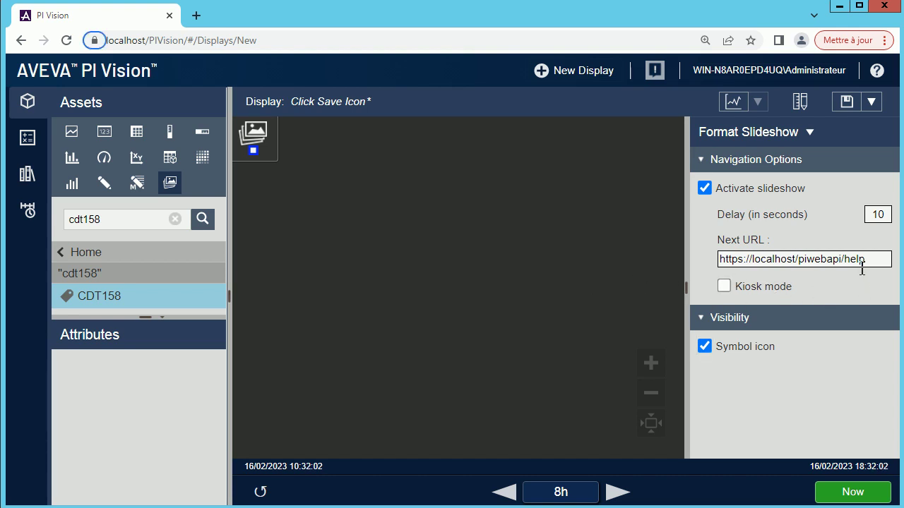
{"action": "left_click_drag", "start_coordinate": [869, 259], "coordinate": [802, 262]}
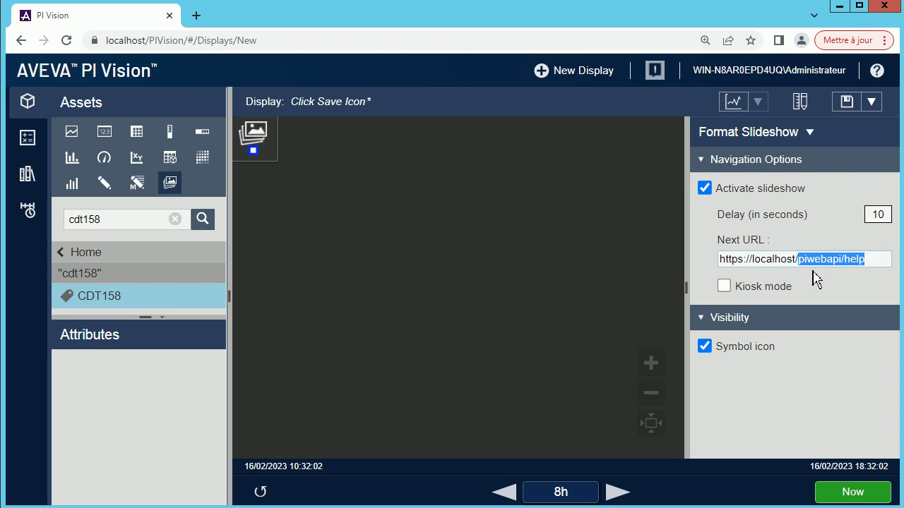
{"action": "left_click", "coordinate": [825, 282]}
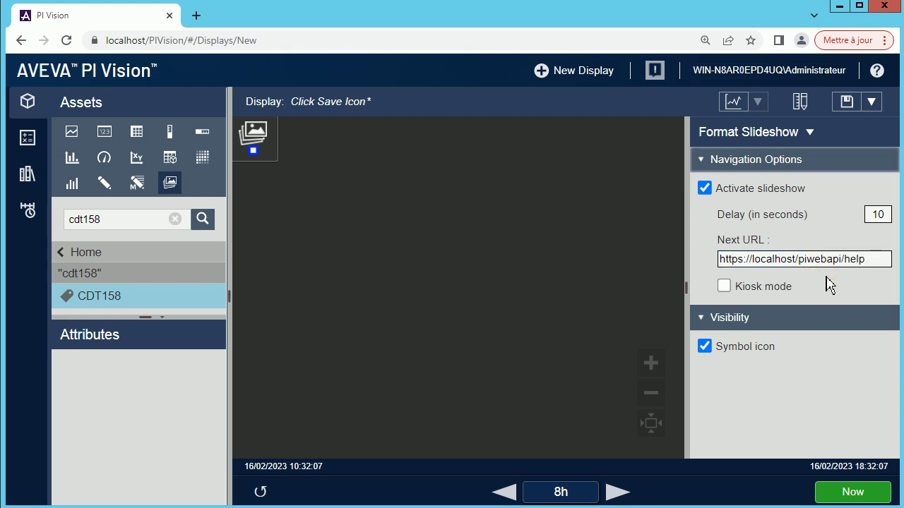
{"action": "left_click", "coordinate": [724, 285]}
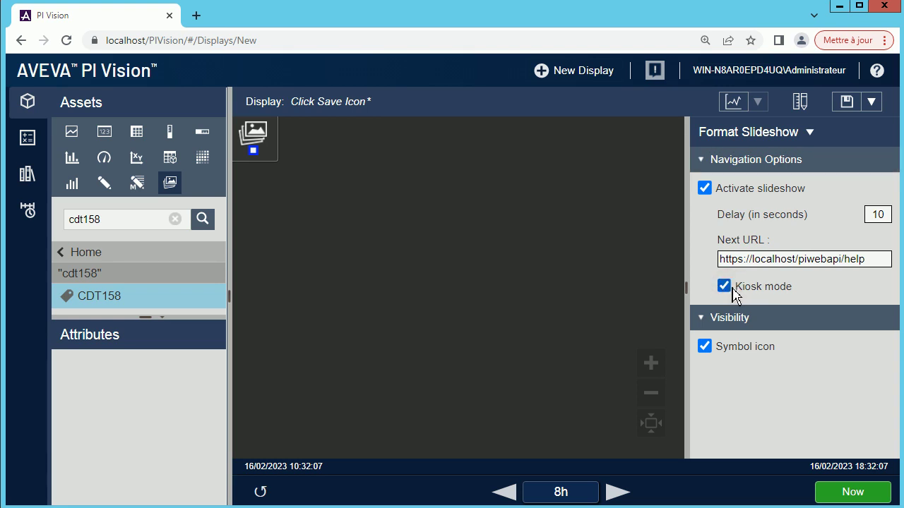
{"action": "left_click", "coordinate": [726, 287]}
{"action": "left_click", "coordinate": [726, 287]}
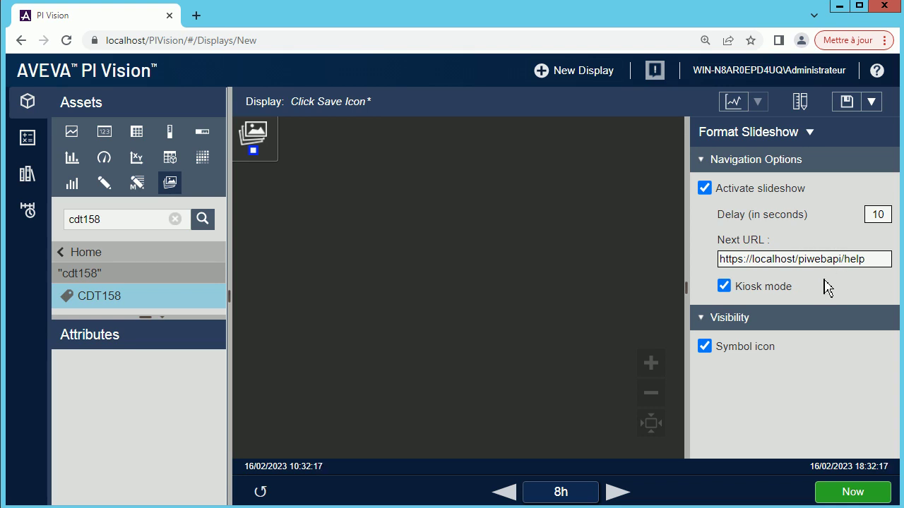
Step: Turn Kiosk mode off and leave the Symbol icon visible
{"action": "left_click", "coordinate": [726, 288]}
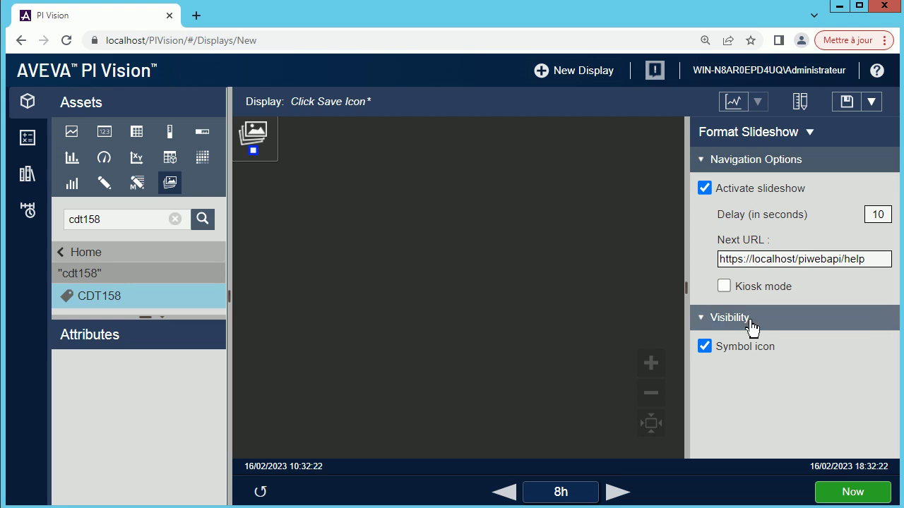
{"action": "left_click", "coordinate": [707, 347]}
{"action": "left_click", "coordinate": [706, 348]}
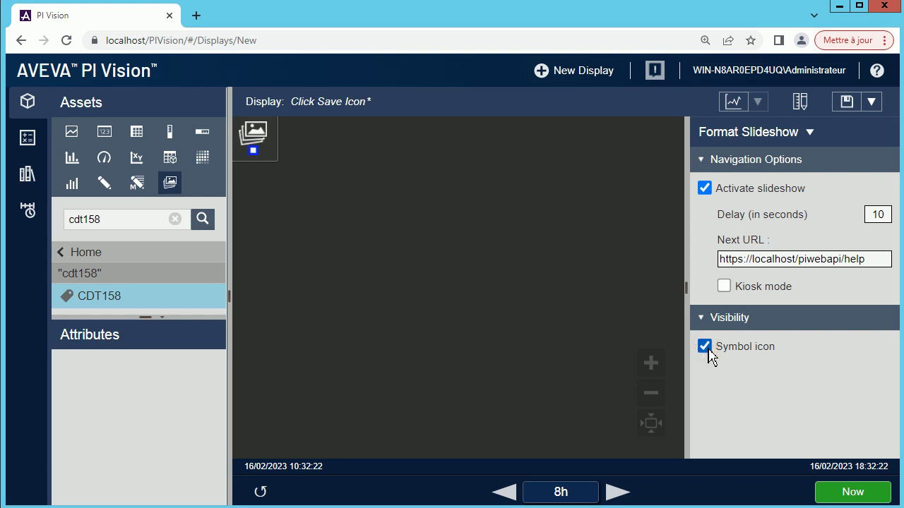
{"action": "left_click", "coordinate": [705, 347]}
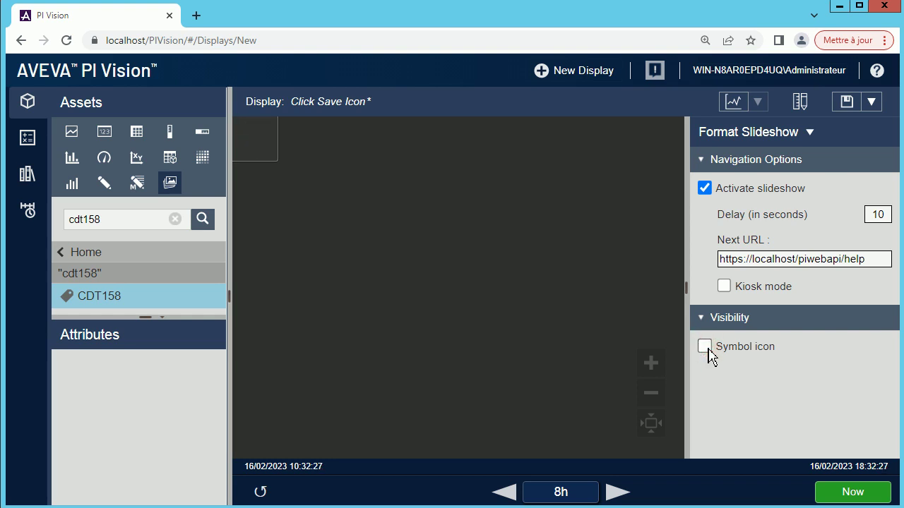
{"action": "left_click", "coordinate": [706, 347]}
Step: Save the display under the name 'demo slideshow'
{"action": "left_click", "coordinate": [848, 108]}
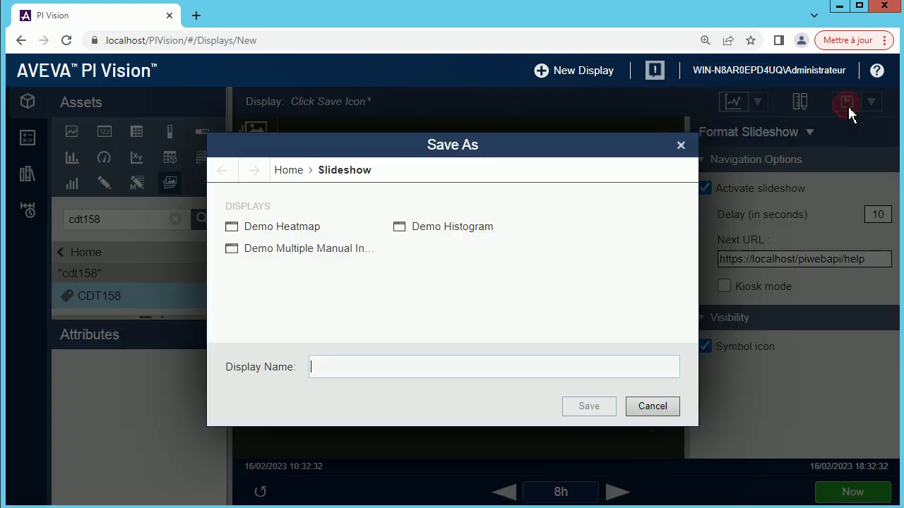
{"action": "left_click", "coordinate": [347, 369]}
{"action": "type", "text": "demo slideshow"}
{"action": "key", "text": "Return"}
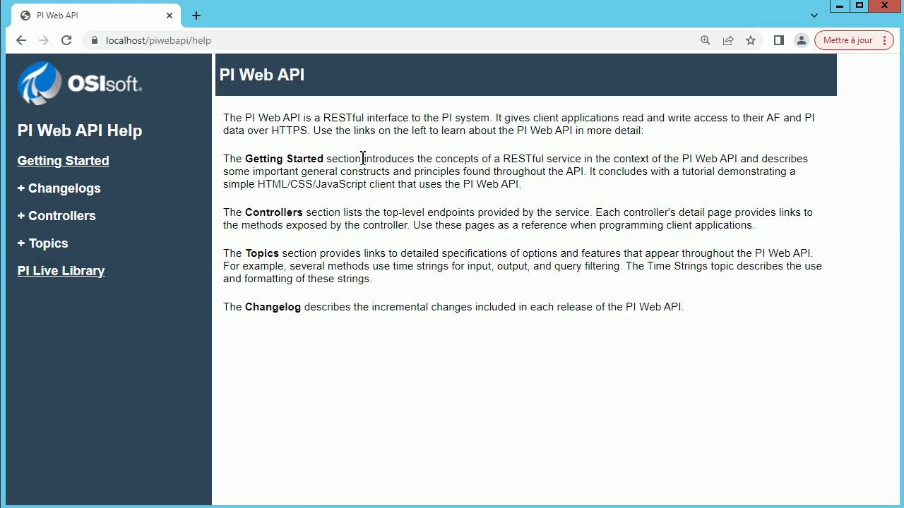
{"action": "left_click", "coordinate": [21, 41]}
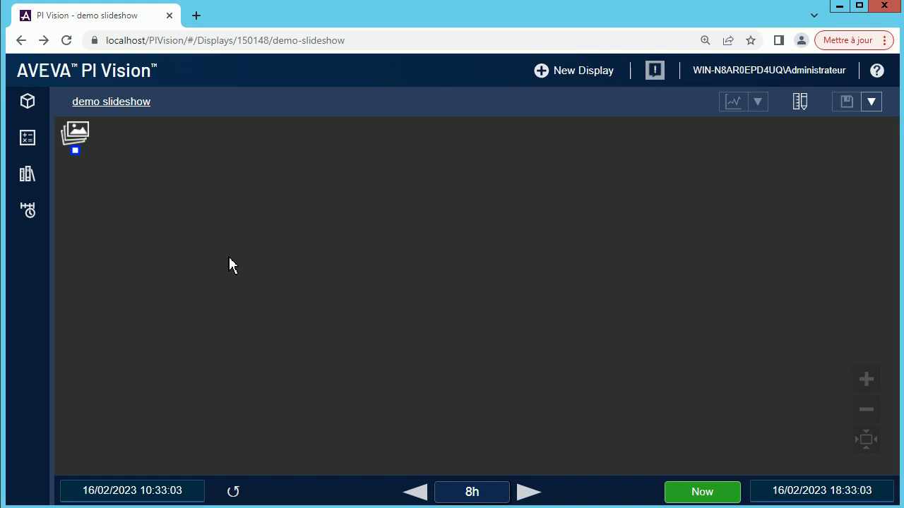
{"action": "key", "text": "alt+Right"}
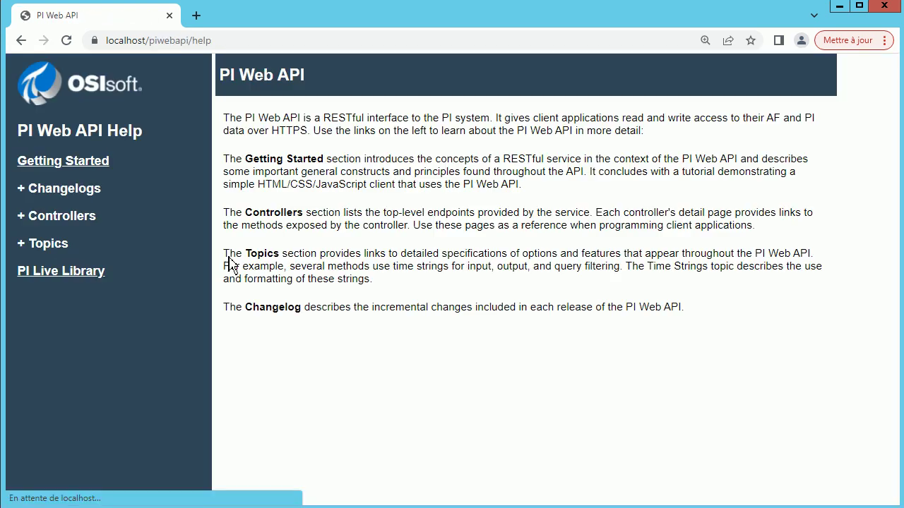
Step: Open PI Vision home in a new tab, close the help tab, and browse the Slideshow folder
{"action": "left_click", "coordinate": [197, 16]}
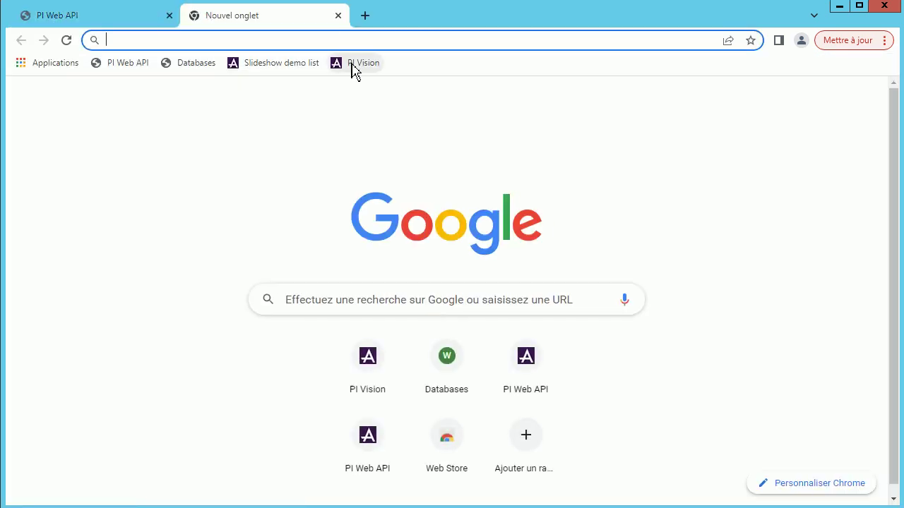
{"action": "left_click", "coordinate": [353, 63]}
{"action": "left_click", "coordinate": [167, 15]}
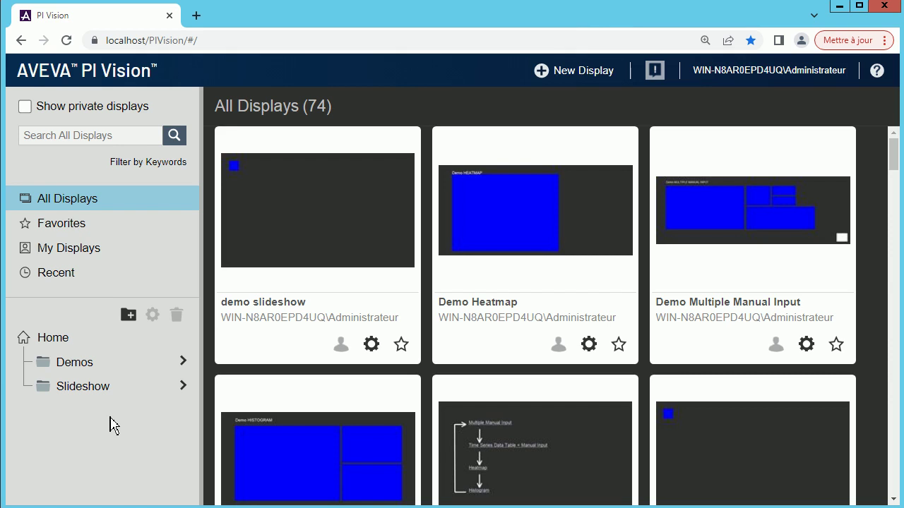
{"action": "left_click", "coordinate": [95, 397]}
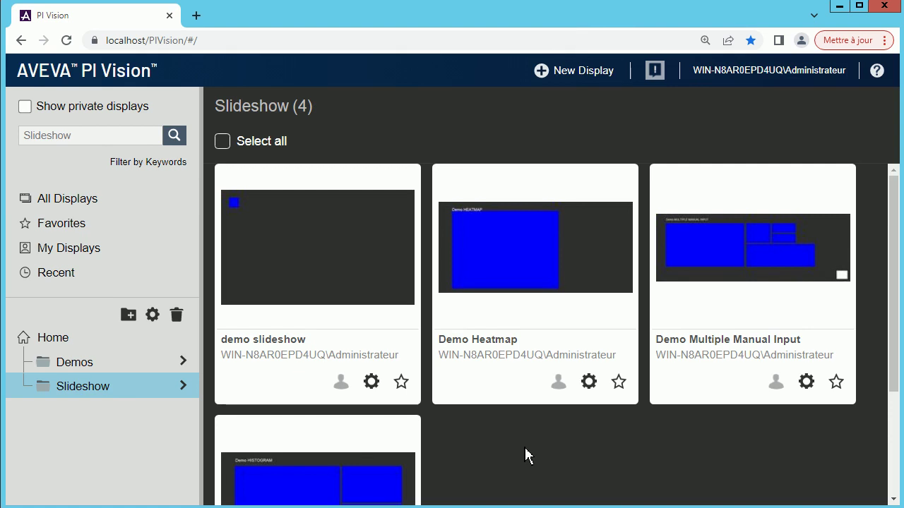
{"action": "scroll", "coordinate": [526, 447], "scroll_direction": "down", "scroll_amount": 1}
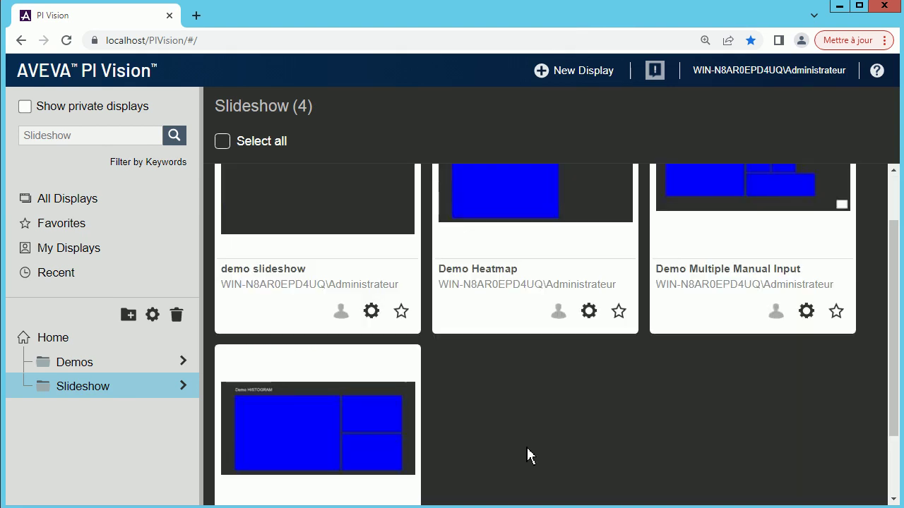
{"action": "scroll", "coordinate": [526, 448], "scroll_direction": "up", "scroll_amount": 1}
Step: Open Demo Heatmap, Demo Multiple Manual Input and Demo Histogram in new tabs; copy Heatmap's address
{"action": "left_click", "coordinate": [490, 340]}
{"action": "right_click", "coordinate": [490, 340]}
{"action": "left_click", "coordinate": [539, 350]}
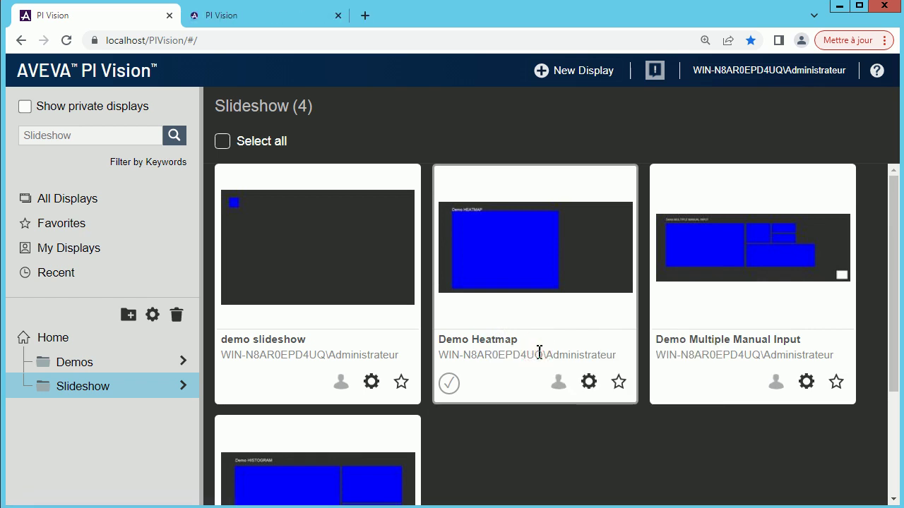
{"action": "right_click", "coordinate": [689, 344]}
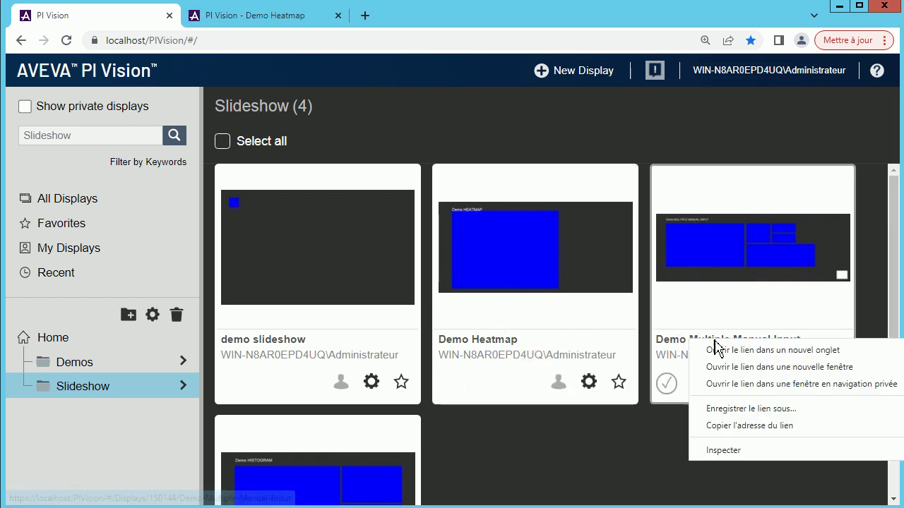
{"action": "left_click", "coordinate": [749, 350]}
{"action": "scroll", "coordinate": [532, 428], "scroll_direction": "down", "scroll_amount": 2}
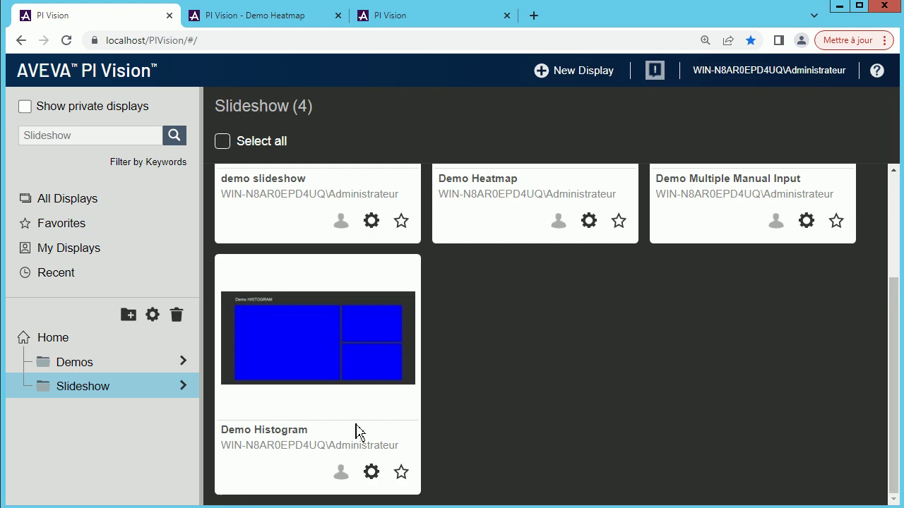
{"action": "right_click", "coordinate": [272, 439]}
{"action": "left_click", "coordinate": [343, 441]}
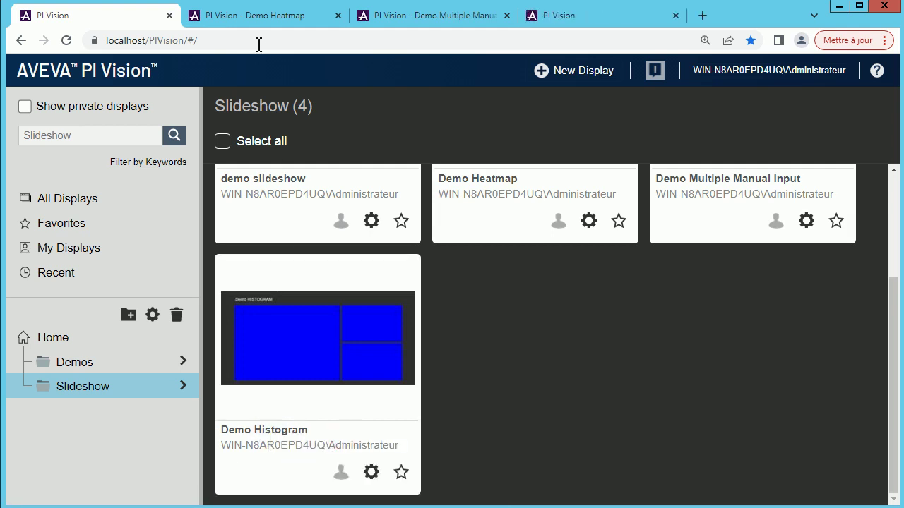
{"action": "left_click", "coordinate": [256, 14]}
{"action": "left_click_drag", "start_coordinate": [351, 41], "coordinate": [90, 47]}
{"action": "key", "text": "ctrl+c"}
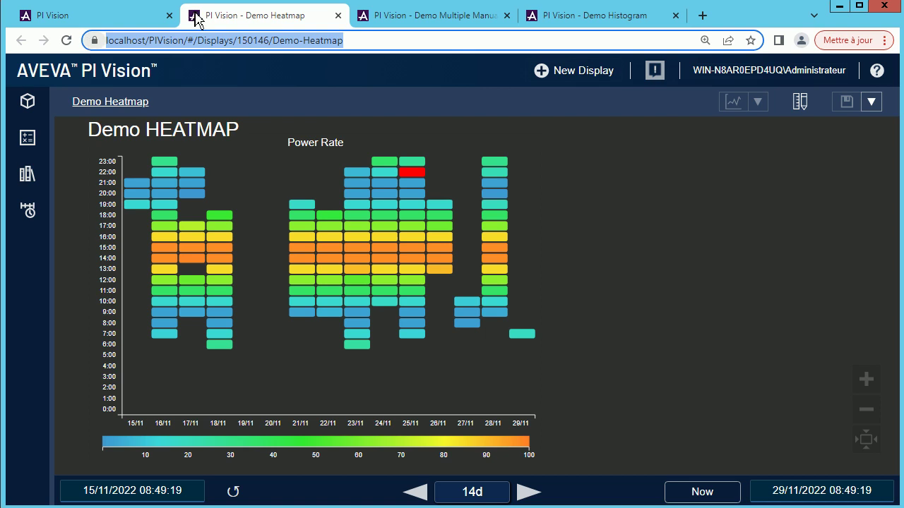
Step: On Demo Histogram, place a cdt Slideshow symbol beside the title
{"action": "left_click", "coordinate": [592, 20]}
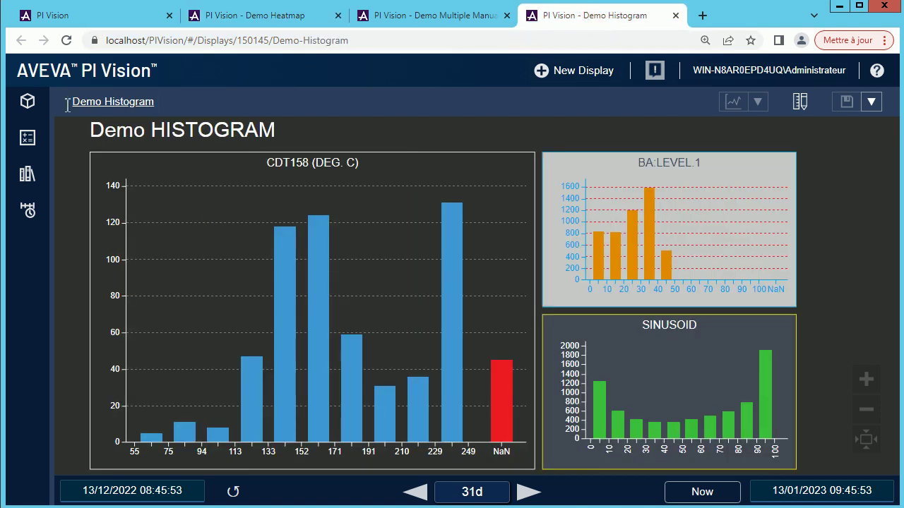
{"action": "left_click", "coordinate": [29, 106]}
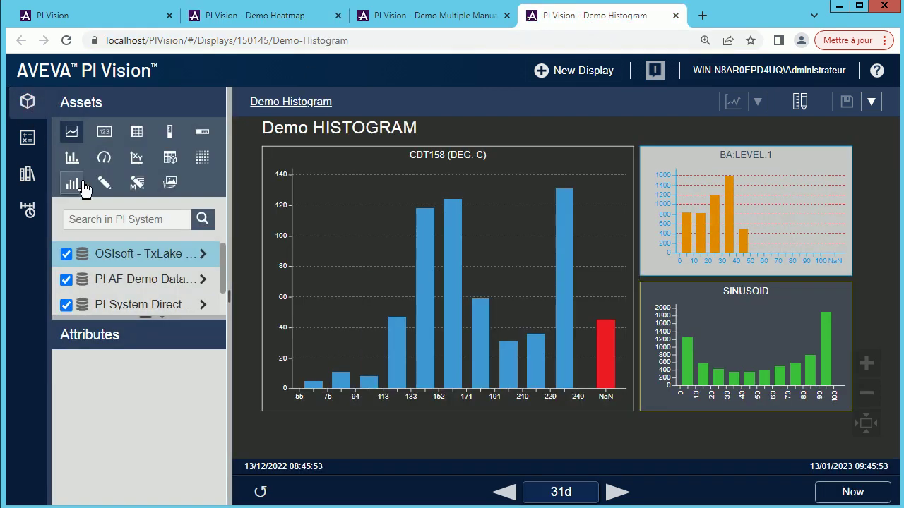
{"action": "left_click", "coordinate": [122, 223]}
{"action": "type", "text": "cdt"}
{"action": "key", "text": "Return"}
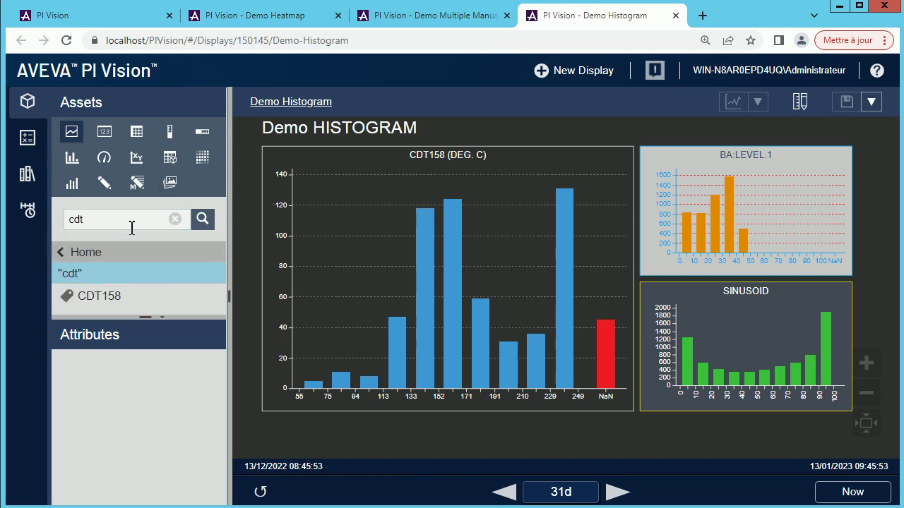
{"action": "left_click_drag", "start_coordinate": [99, 295], "coordinate": [244, 131]}
{"action": "left_click", "coordinate": [177, 186]}
{"action": "left_click_drag", "start_coordinate": [106, 297], "coordinate": [240, 122]}
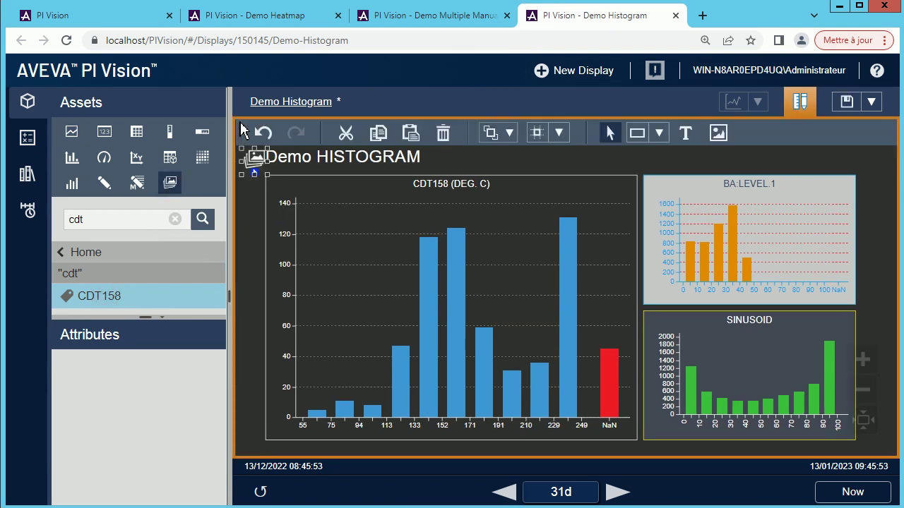
Step: Format the slideshow: Next URL to the Demo Heatmap address, 5-second delay, Kiosk mode on
{"action": "right_click", "coordinate": [248, 158]}
{"action": "left_click", "coordinate": [291, 168]}
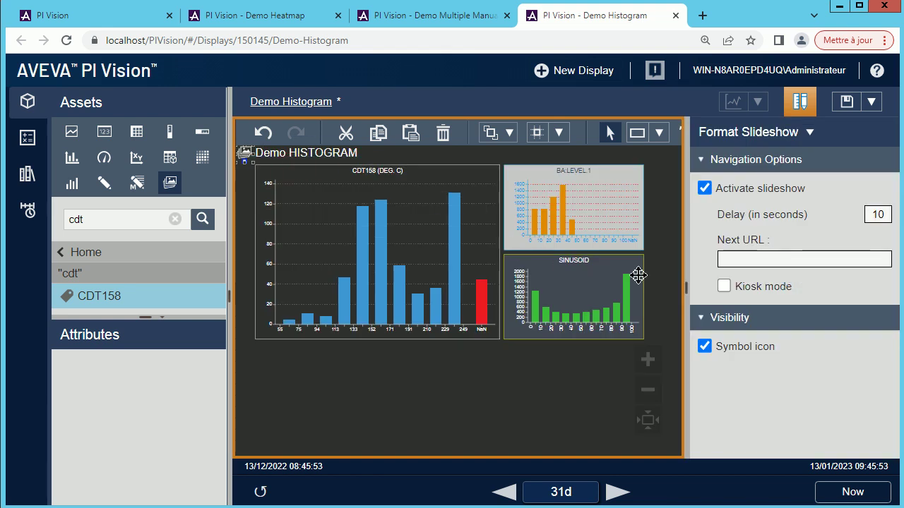
{"action": "left_click", "coordinate": [777, 259]}
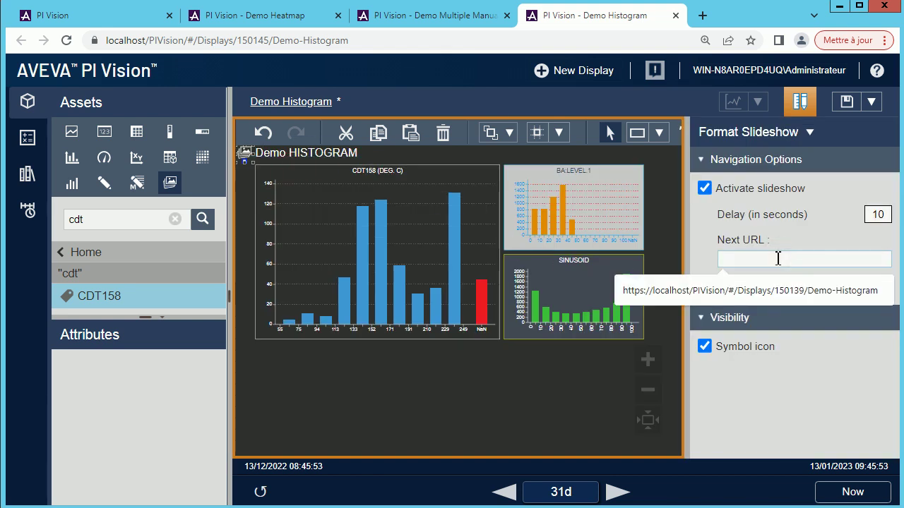
{"action": "key", "text": "ctrl+v"}
{"action": "left_click_drag", "start_coordinate": [887, 214], "coordinate": [863, 219]}
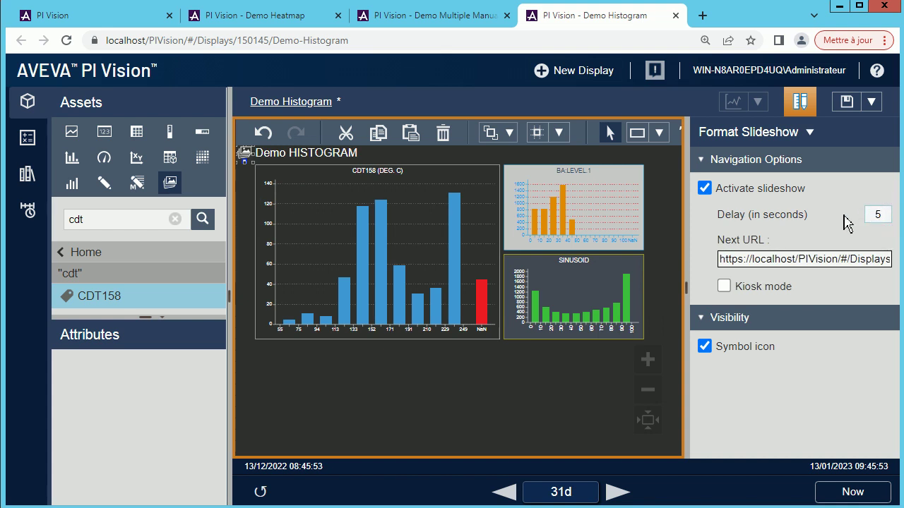
{"action": "key", "text": "Tab"}
{"action": "left_click", "coordinate": [724, 286]}
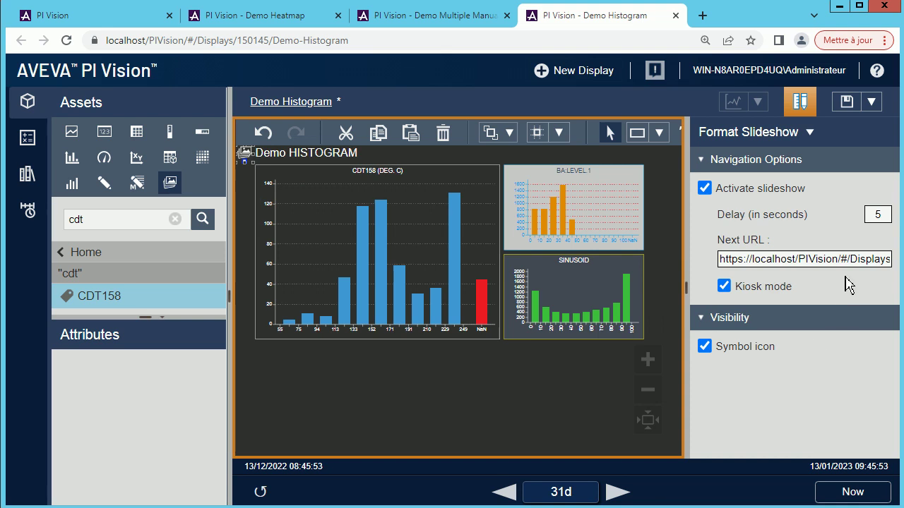
{"action": "left_click_drag", "start_coordinate": [853, 261], "coordinate": [901, 263]}
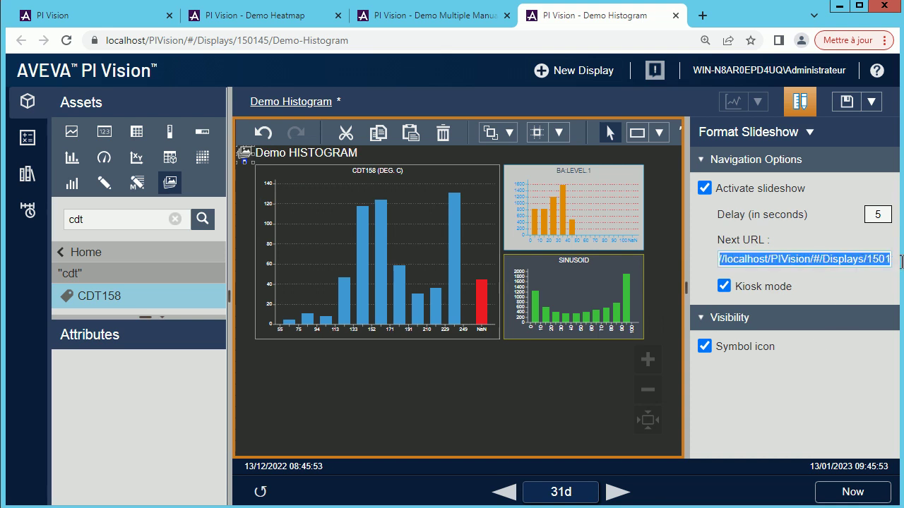
Step: Save Demo Histogram, copy its address, leave editing, and close its tab
{"action": "left_click", "coordinate": [851, 106]}
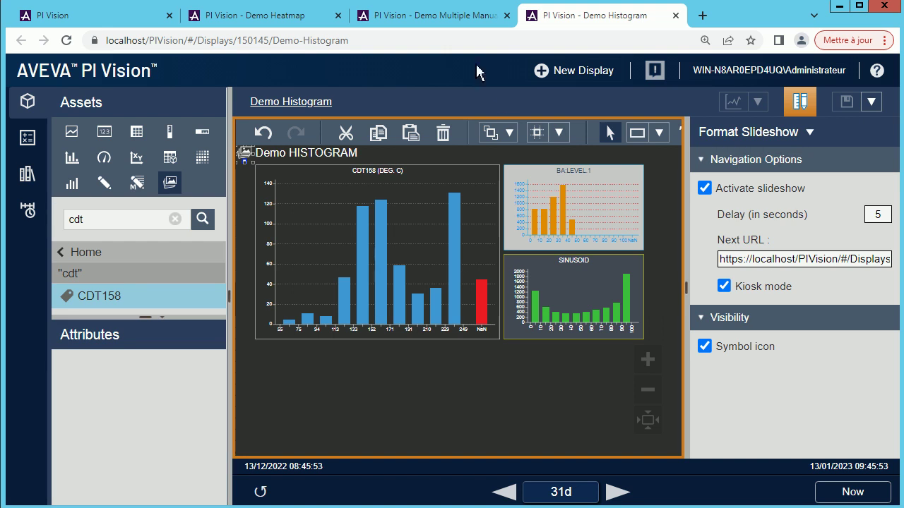
{"action": "left_click_drag", "start_coordinate": [368, 45], "coordinate": [102, 47]}
{"action": "key", "text": "ctrl+c"}
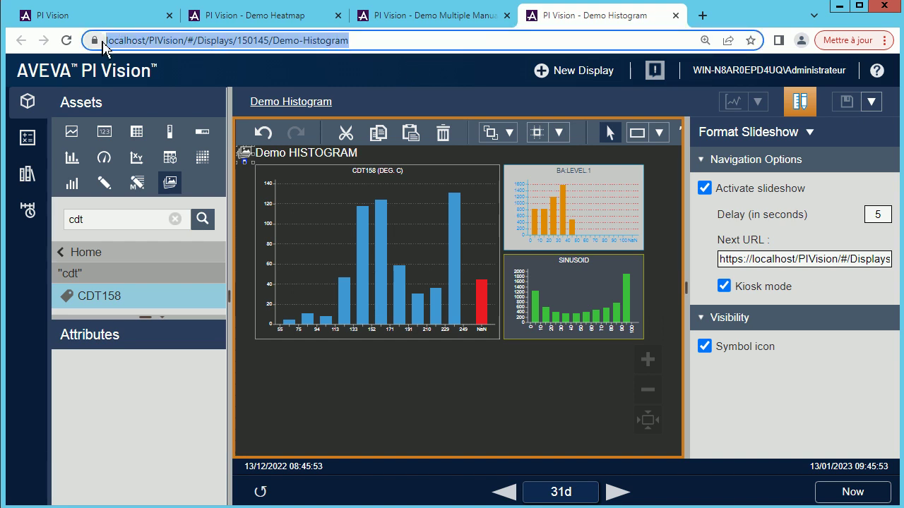
{"action": "left_click", "coordinate": [28, 106]}
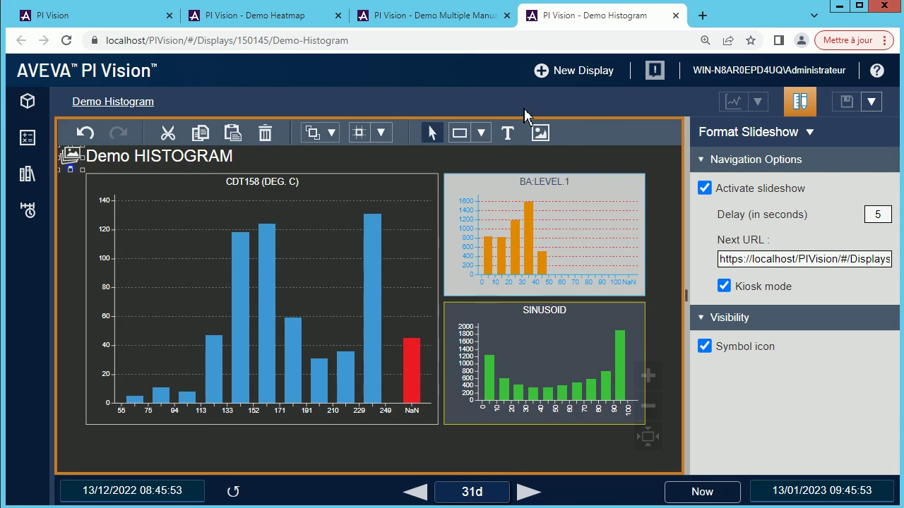
{"action": "left_click", "coordinate": [800, 101]}
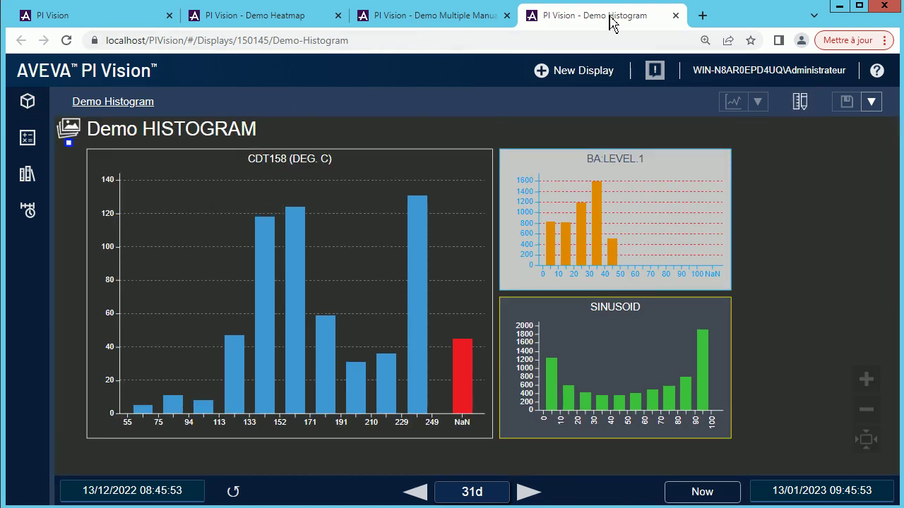
{"action": "left_click", "coordinate": [675, 16]}
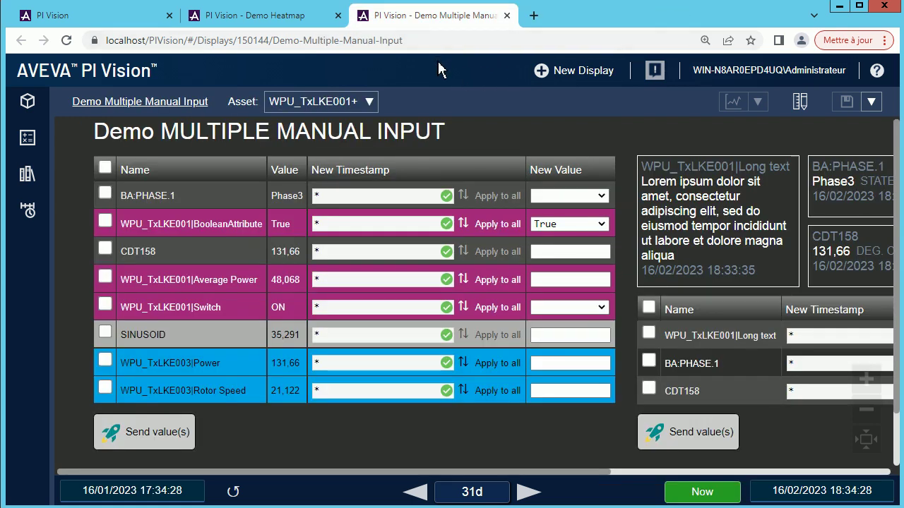
Step: Place a SINUSOID Slideshow symbol on the Demo Multiple Manual Input display
{"action": "left_click", "coordinate": [28, 101]}
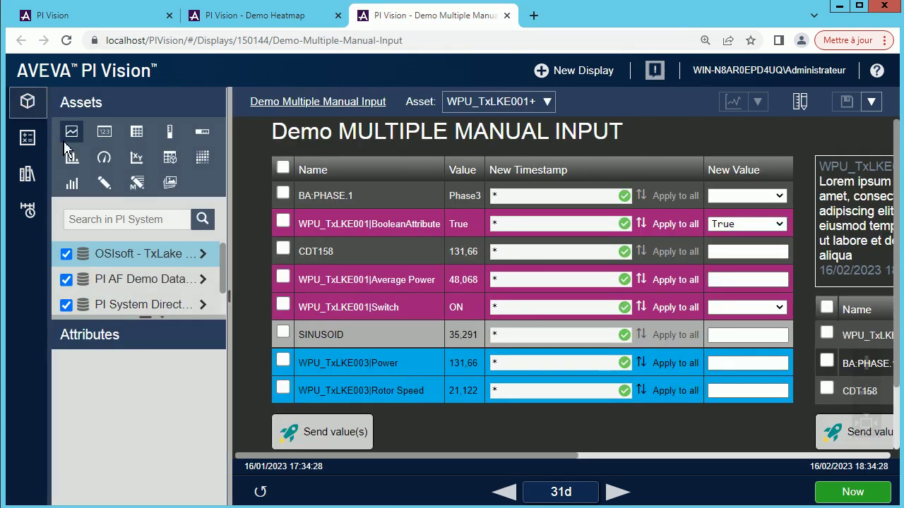
{"action": "left_click", "coordinate": [169, 182]}
{"action": "left_click", "coordinate": [136, 217]}
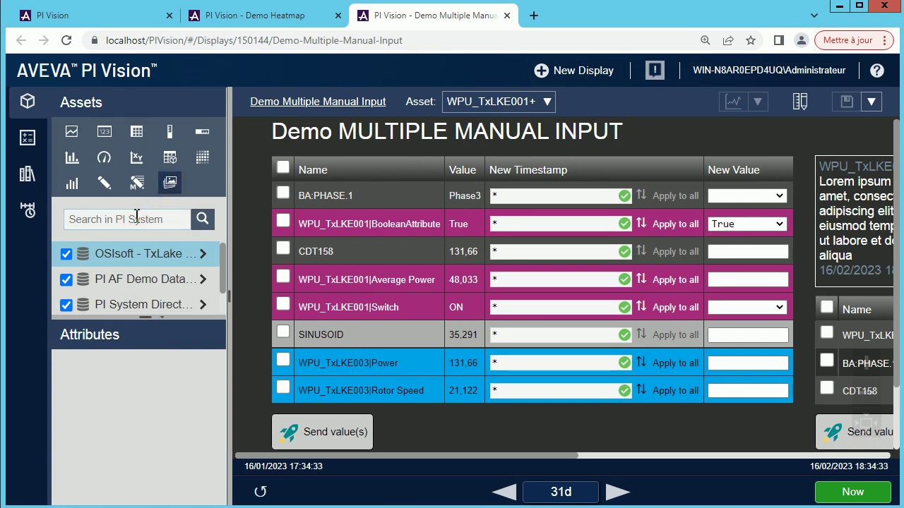
{"action": "type", "text": "sinus"}
{"action": "key", "text": "Return"}
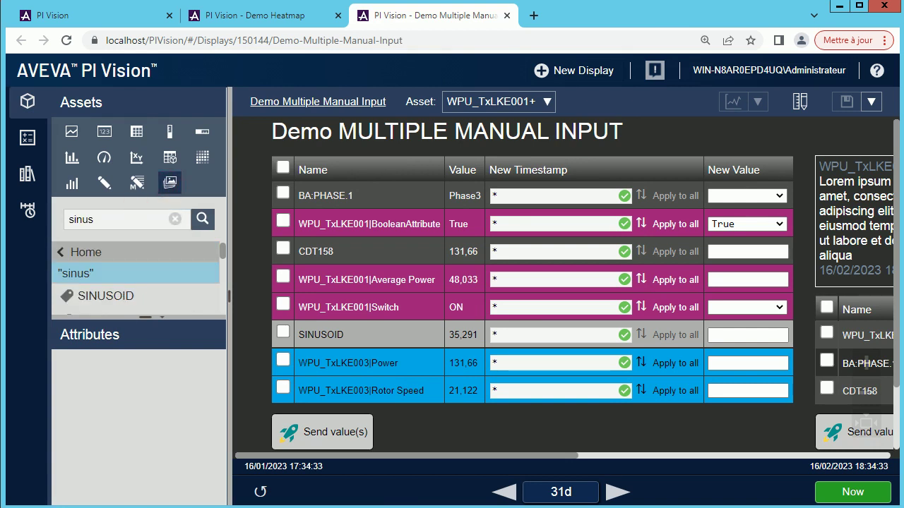
{"action": "left_click_drag", "start_coordinate": [99, 295], "coordinate": [248, 139]}
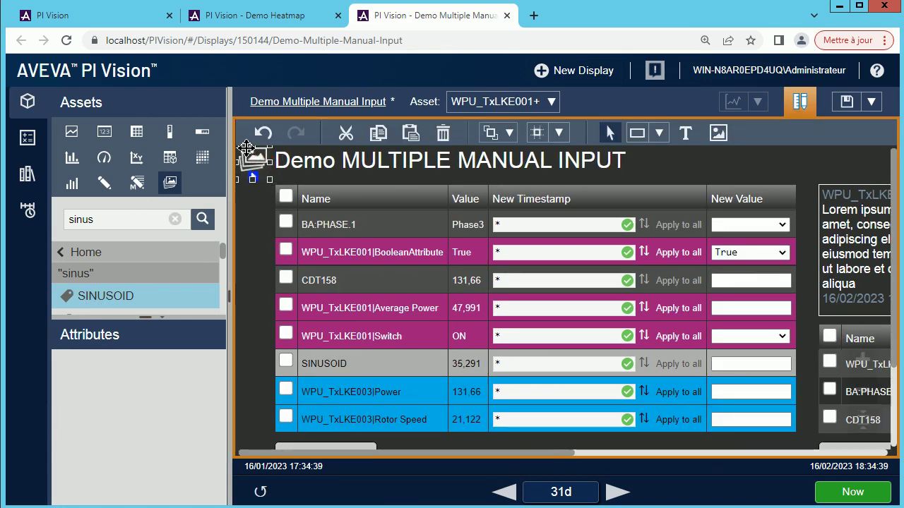
Step: Format the slideshow with a 5-second delay, Next URL Demo-Histogram, and Kiosk mode on
{"action": "right_click", "coordinate": [254, 169]}
{"action": "left_click", "coordinate": [267, 176]}
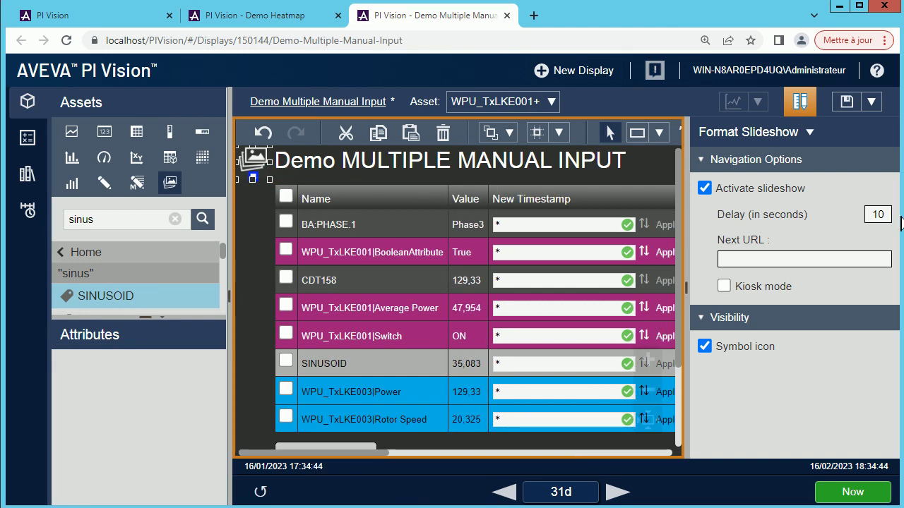
{"action": "left_click_drag", "start_coordinate": [891, 216], "coordinate": [861, 223]}
{"action": "left_click", "coordinate": [773, 262]}
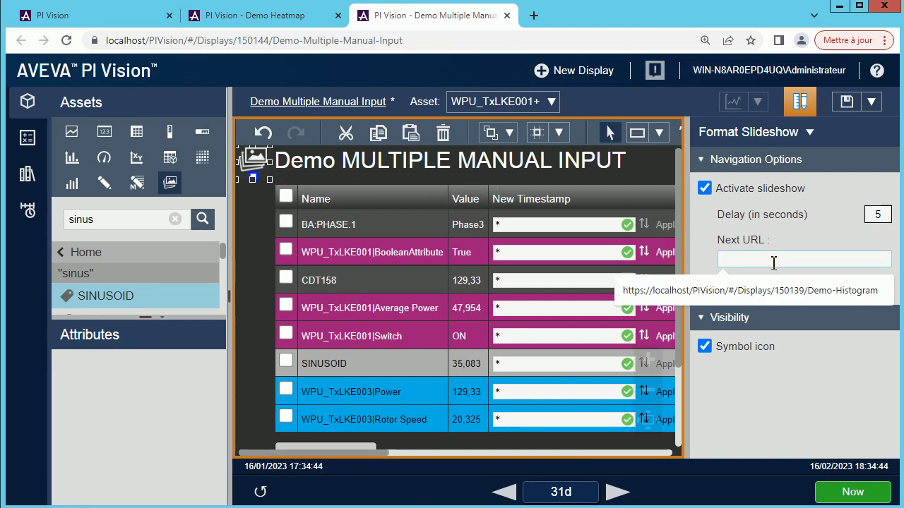
{"action": "key", "text": "ctrl+v"}
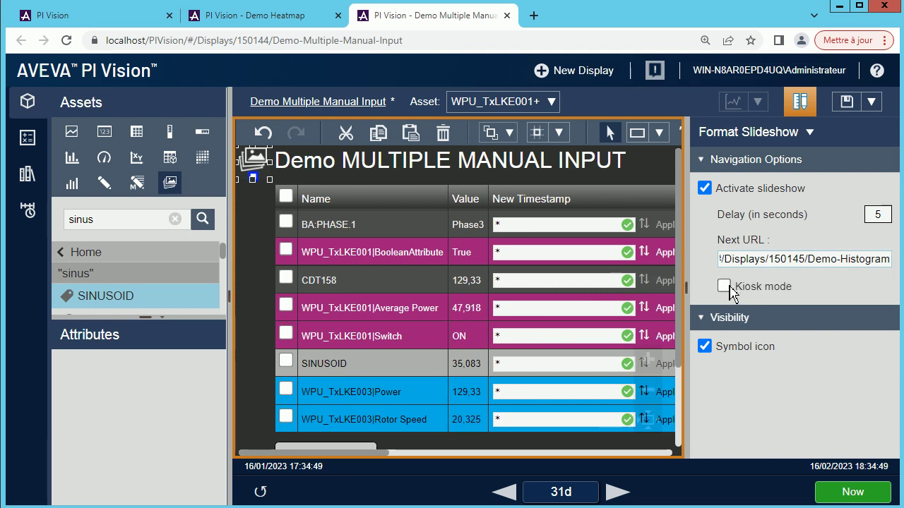
{"action": "left_click", "coordinate": [724, 286]}
Step: Save Demo Multiple Manual Input, copy its address, and close its tab
{"action": "left_click", "coordinate": [800, 103]}
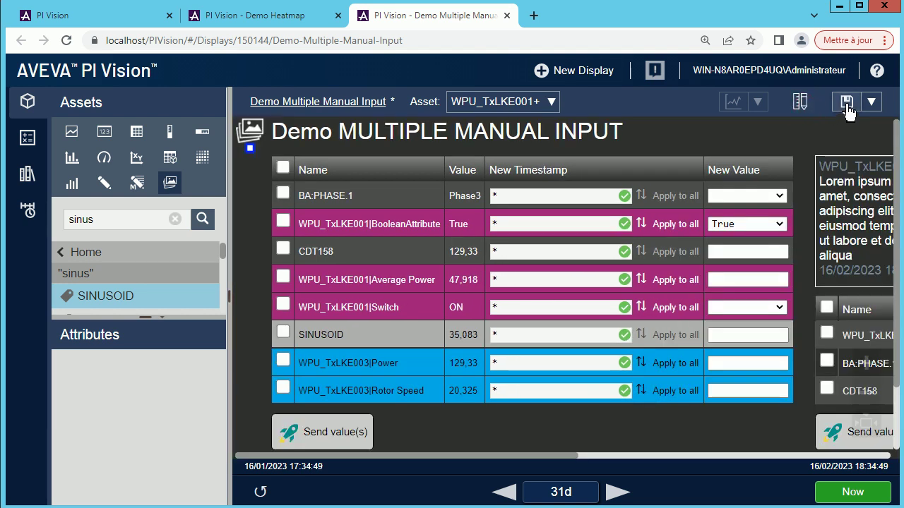
{"action": "left_click", "coordinate": [847, 103]}
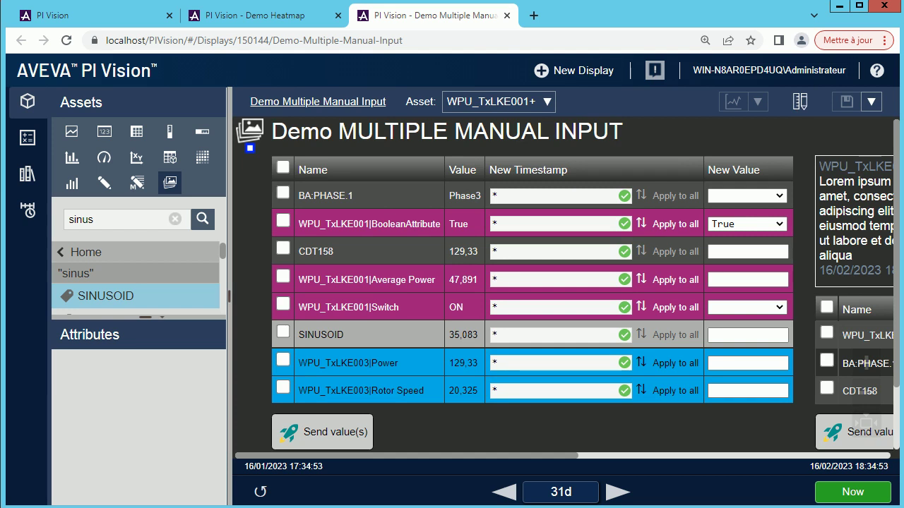
{"action": "left_click_drag", "start_coordinate": [410, 41], "coordinate": [95, 44]}
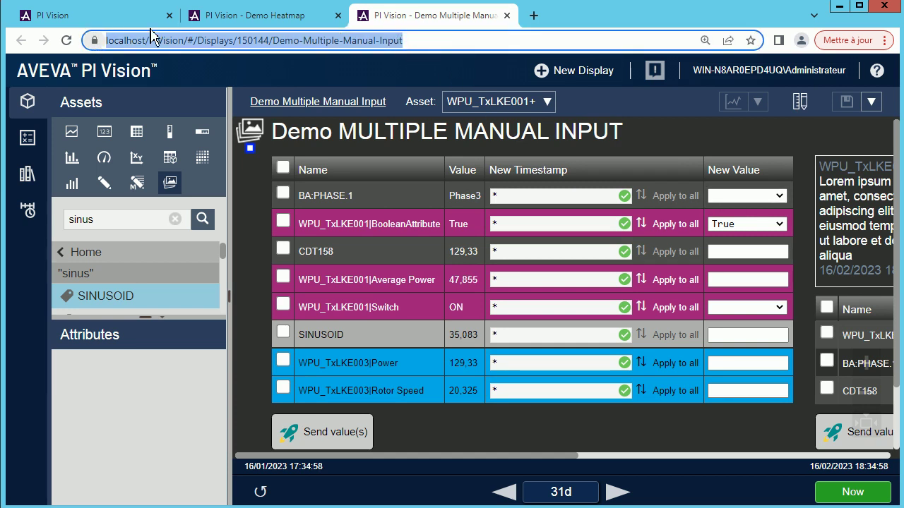
{"action": "left_click", "coordinate": [507, 16]}
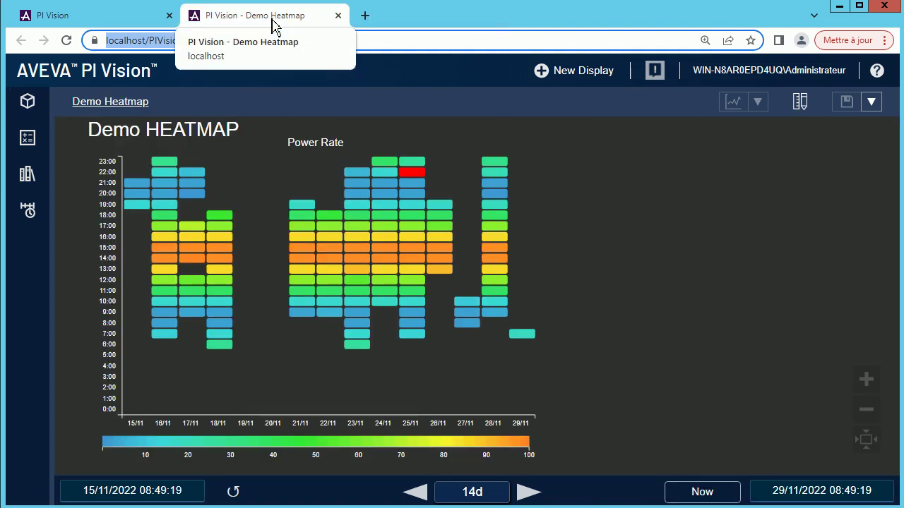
Step: Search for cdt and place a CDT158 slideshow symbol at the heatmap's top-left
{"action": "left_click", "coordinate": [800, 102]}
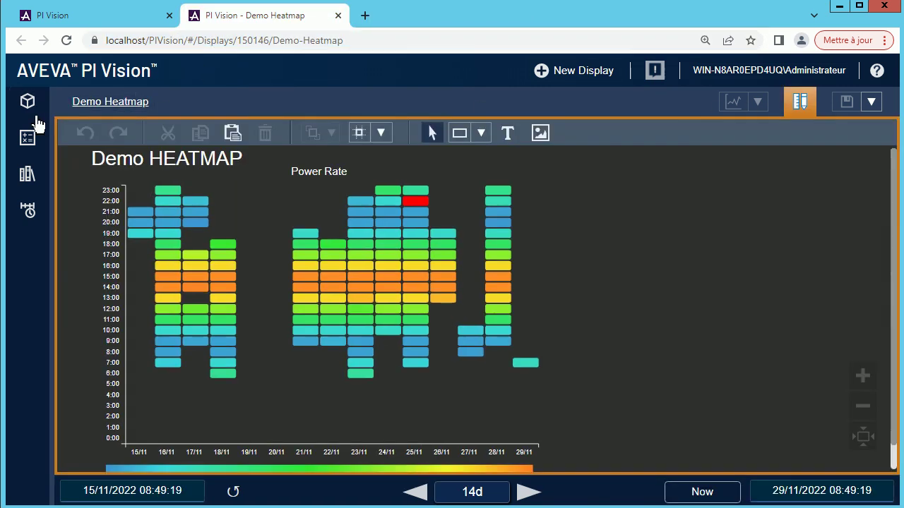
{"action": "left_click", "coordinate": [28, 101]}
{"action": "left_click", "coordinate": [128, 219]}
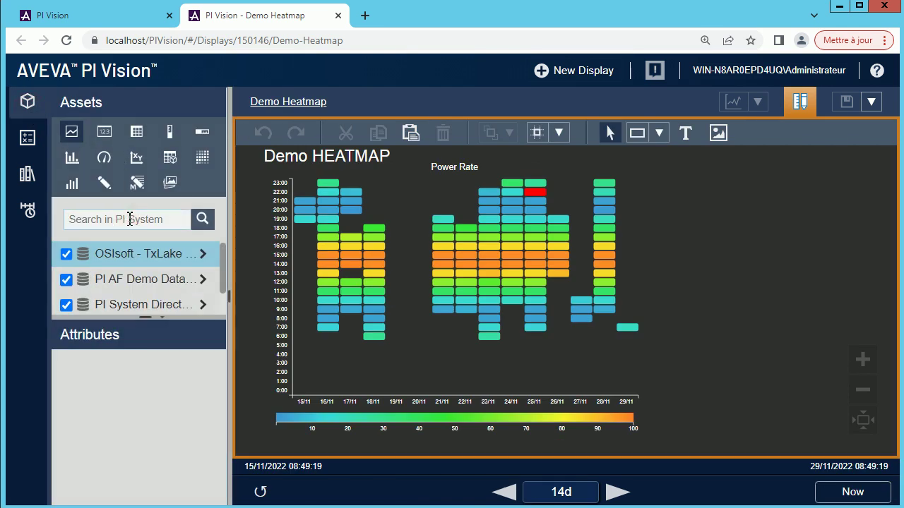
{"action": "type", "text": "cdt"}
{"action": "key", "text": "Return"}
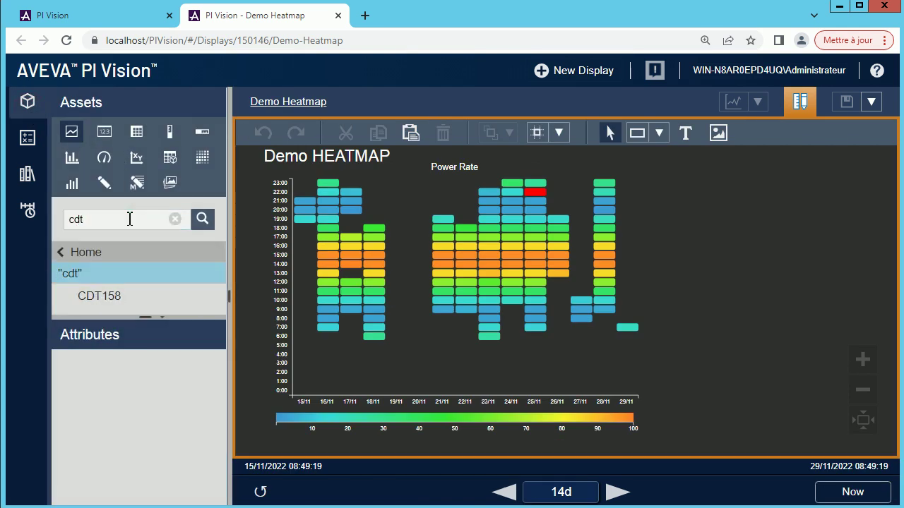
{"action": "left_click", "coordinate": [113, 295]}
{"action": "left_click", "coordinate": [169, 182]}
{"action": "left_click_drag", "start_coordinate": [95, 318], "coordinate": [248, 157]}
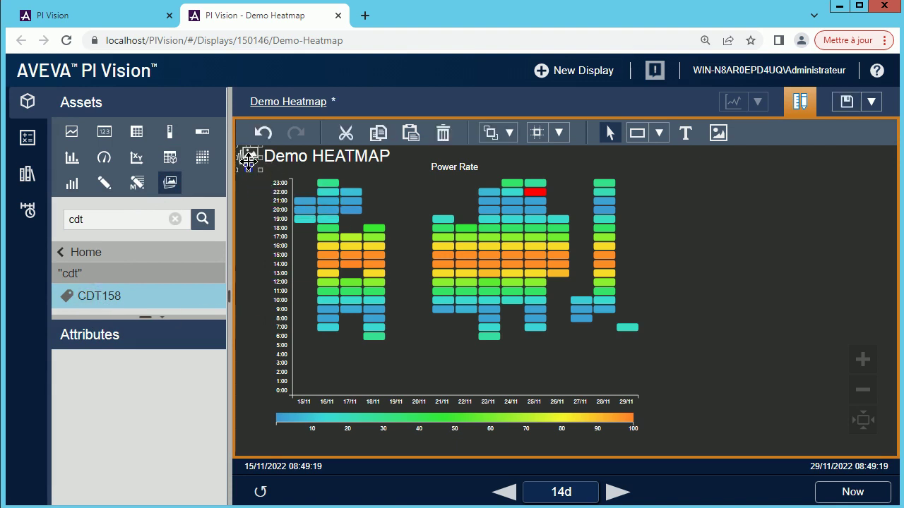
{"action": "left_click", "coordinate": [797, 117]}
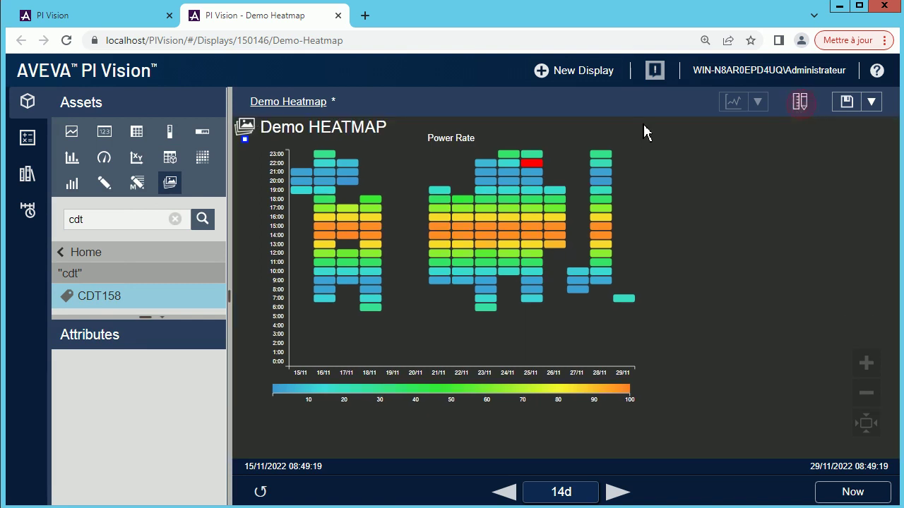
Step: Set the slideshow's Next URL to Demo-Multiple-Manual-Input, delay 5, kiosk mode on, and save the display
{"action": "right_click", "coordinate": [251, 137]}
{"action": "left_click", "coordinate": [282, 145]}
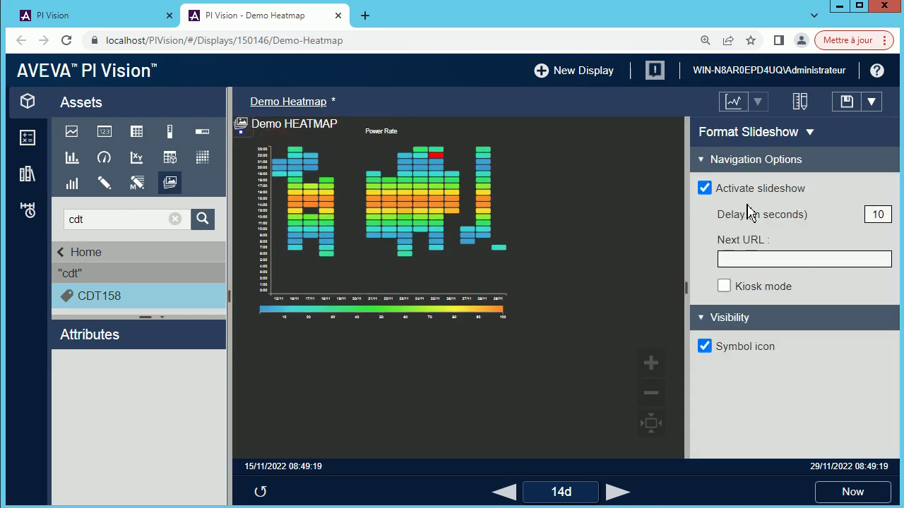
{"action": "left_click", "coordinate": [755, 258]}
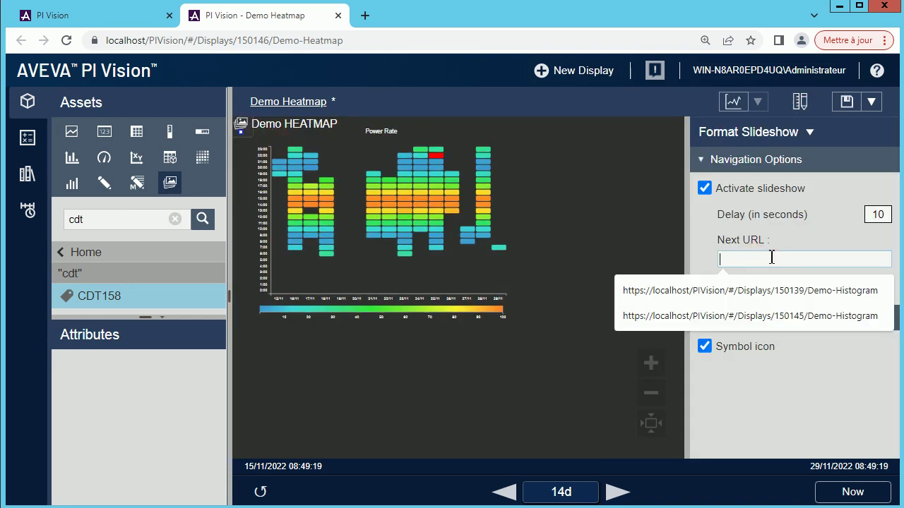
{"action": "key", "text": "ctrl+v"}
{"action": "left_click", "coordinate": [28, 101]}
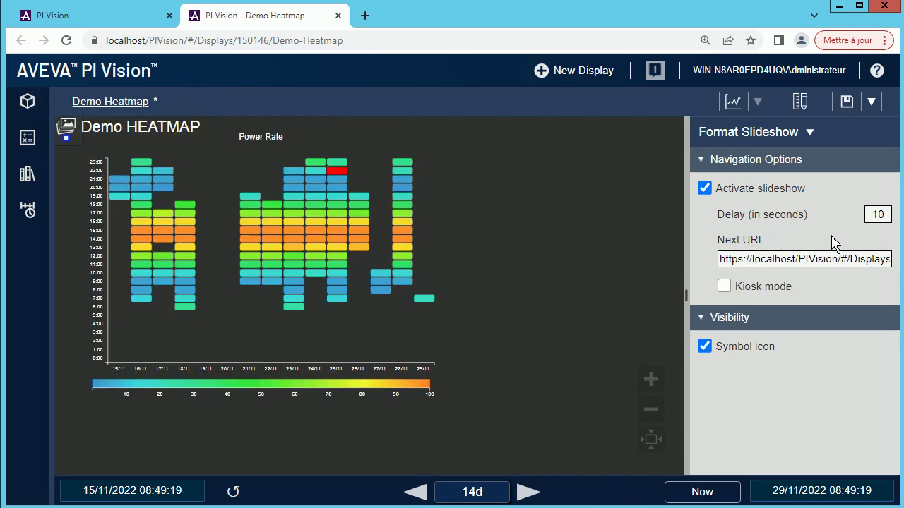
{"action": "double_click", "coordinate": [869, 214]}
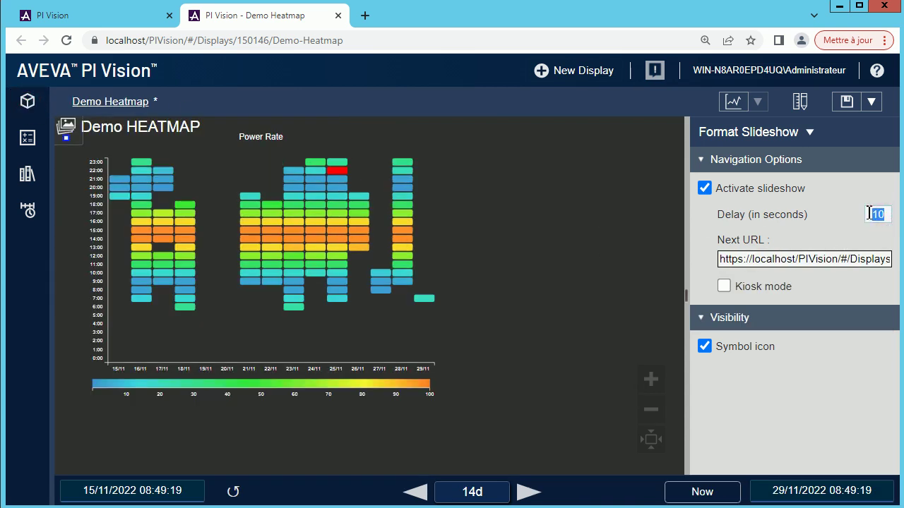
{"action": "type", "text": "5"}
{"action": "left_click", "coordinate": [725, 286]}
{"action": "left_click", "coordinate": [847, 104]}
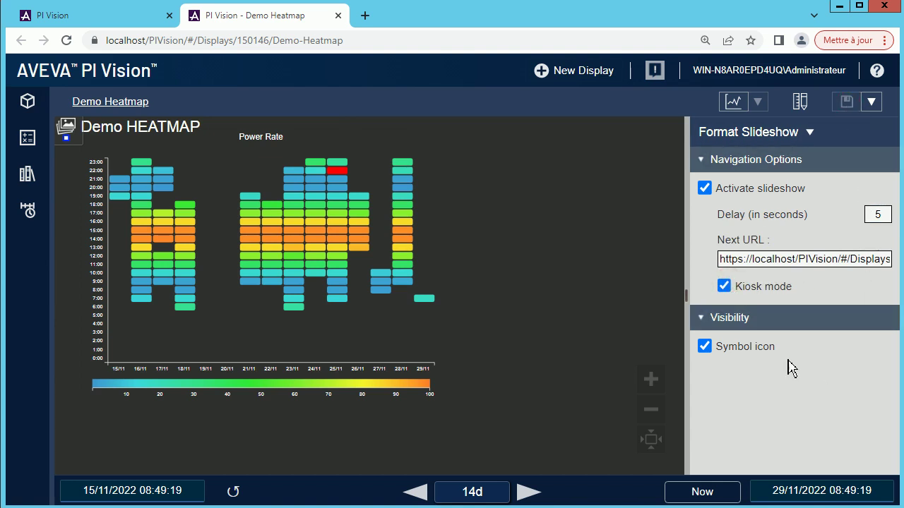
{"action": "left_click", "coordinate": [539, 239]}
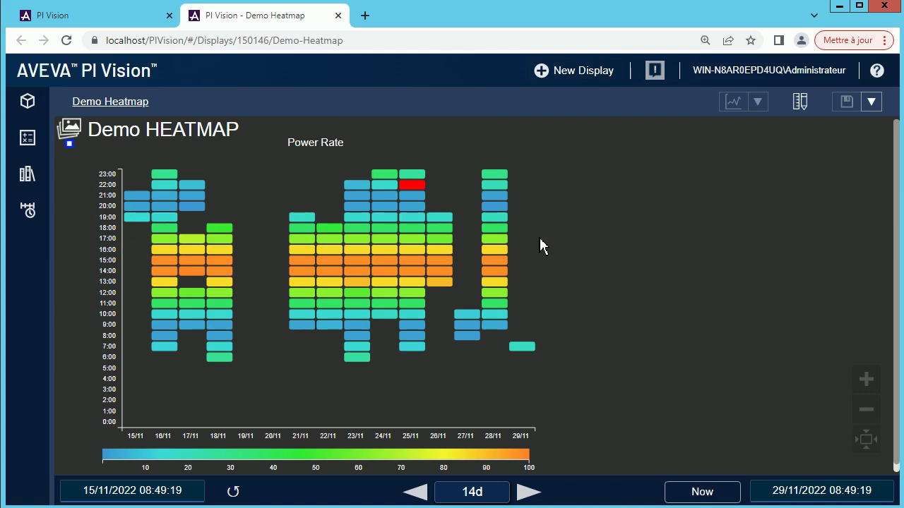